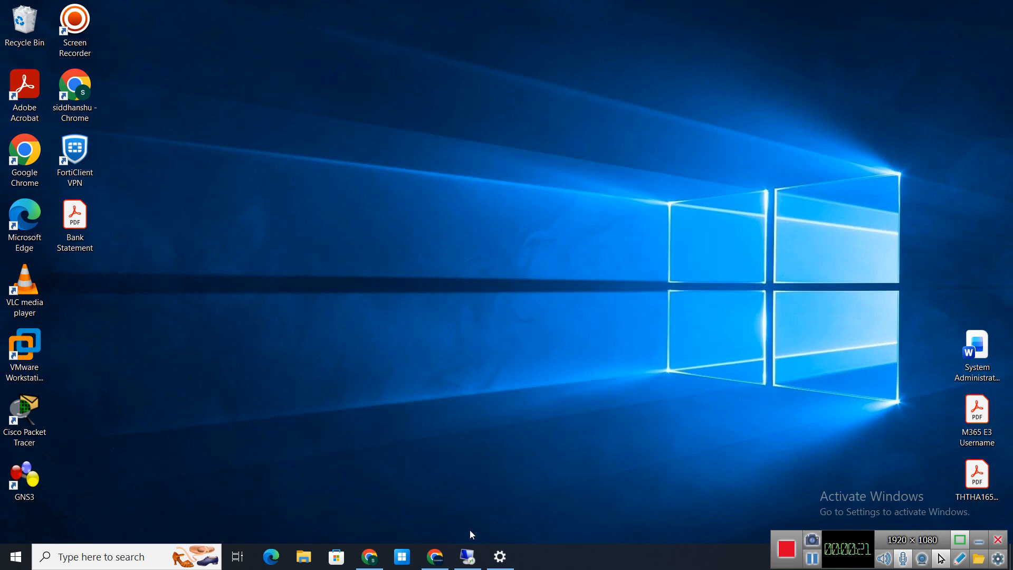
Step: Switch to the Server-2025 virtual machine and check the Windows edition in This PC's system properties
left_click(468, 558)
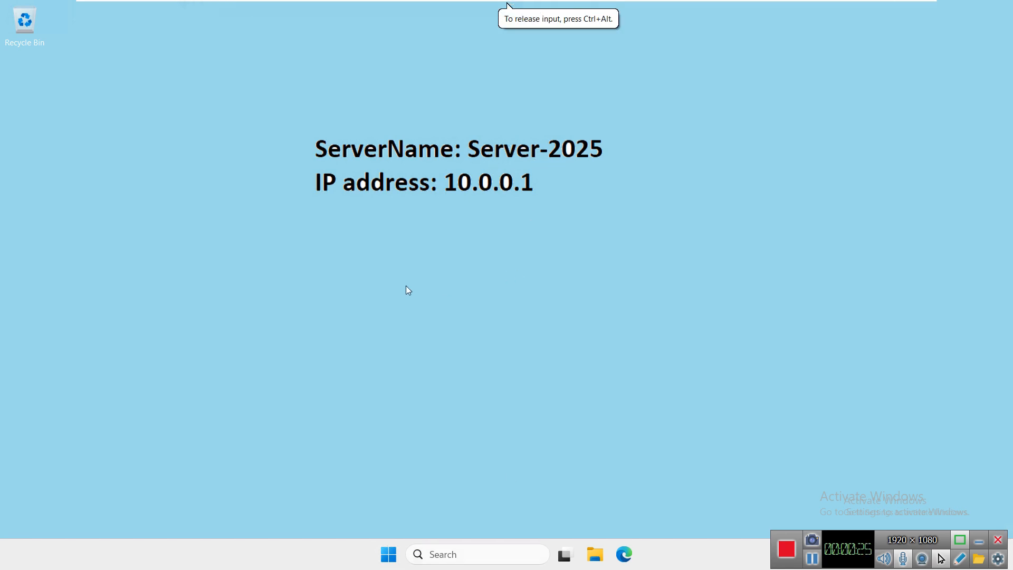
left_click(592, 554)
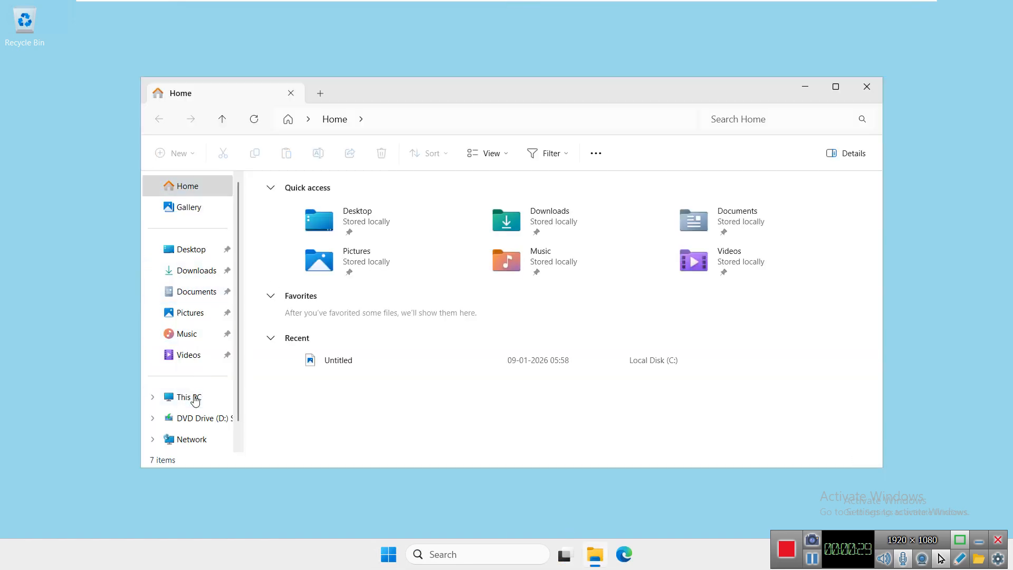
right_click(195, 399)
left_click(266, 358)
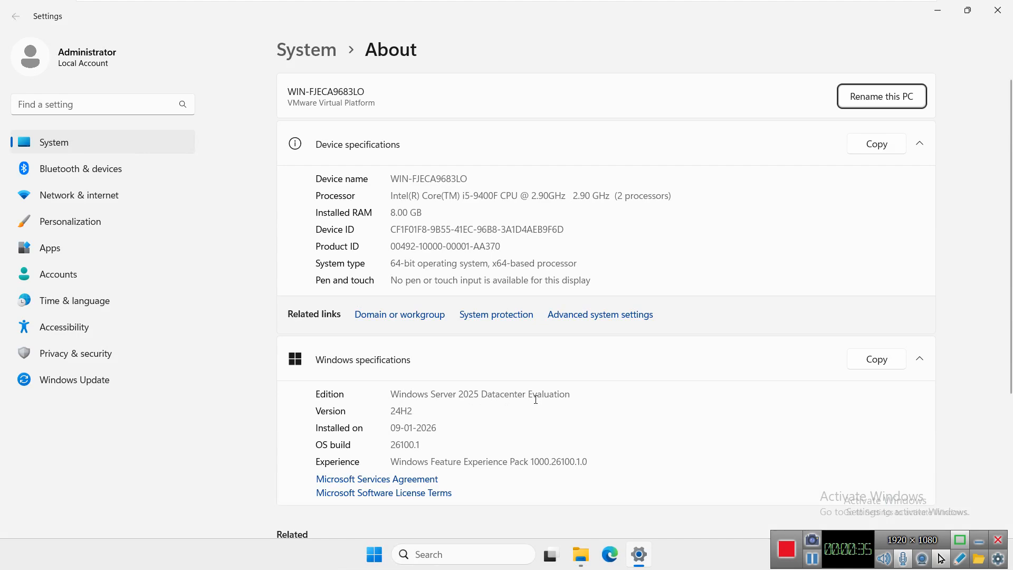
left_click_drag(525, 394, 384, 395)
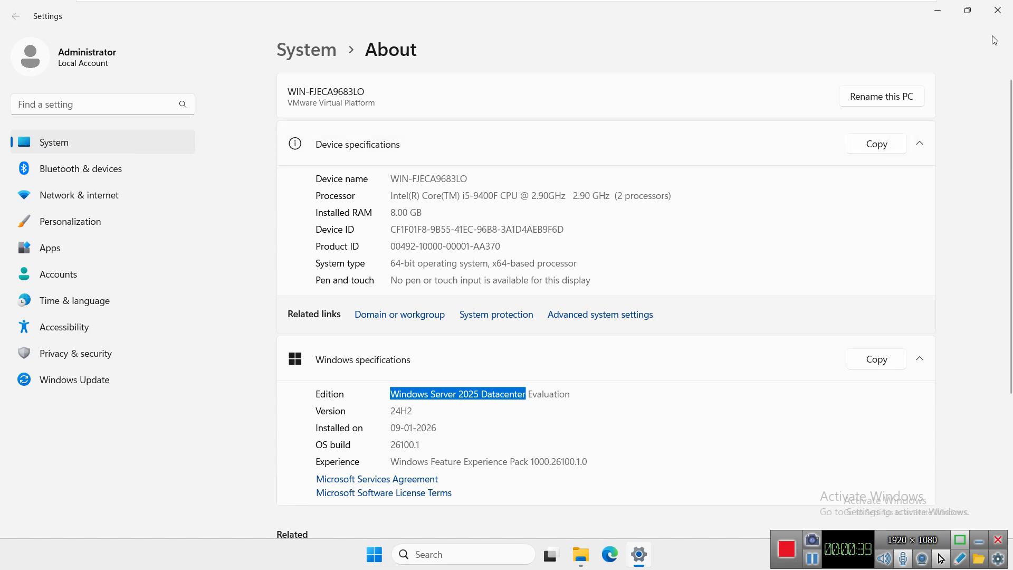
left_click(998, 11)
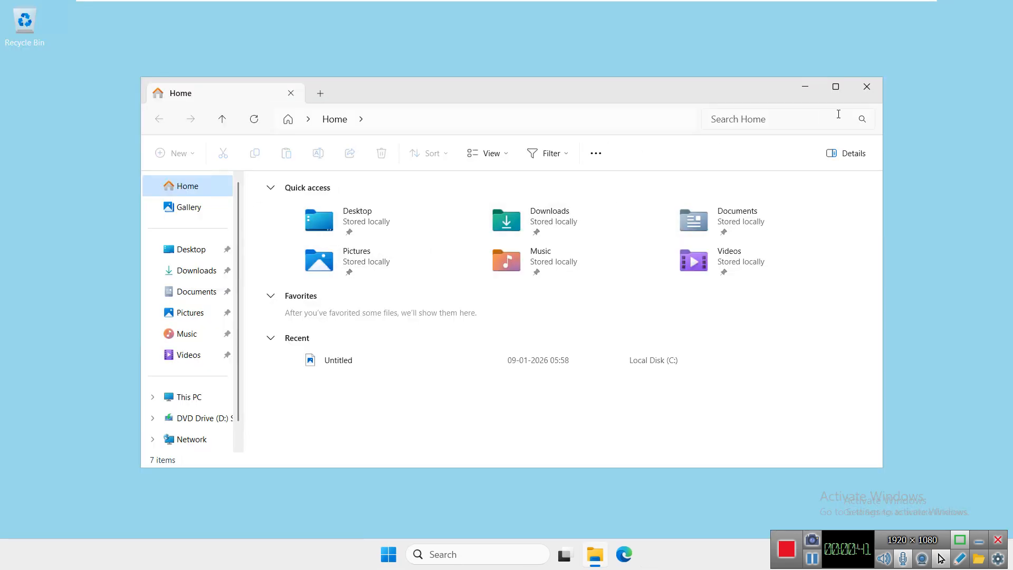
left_click(868, 89)
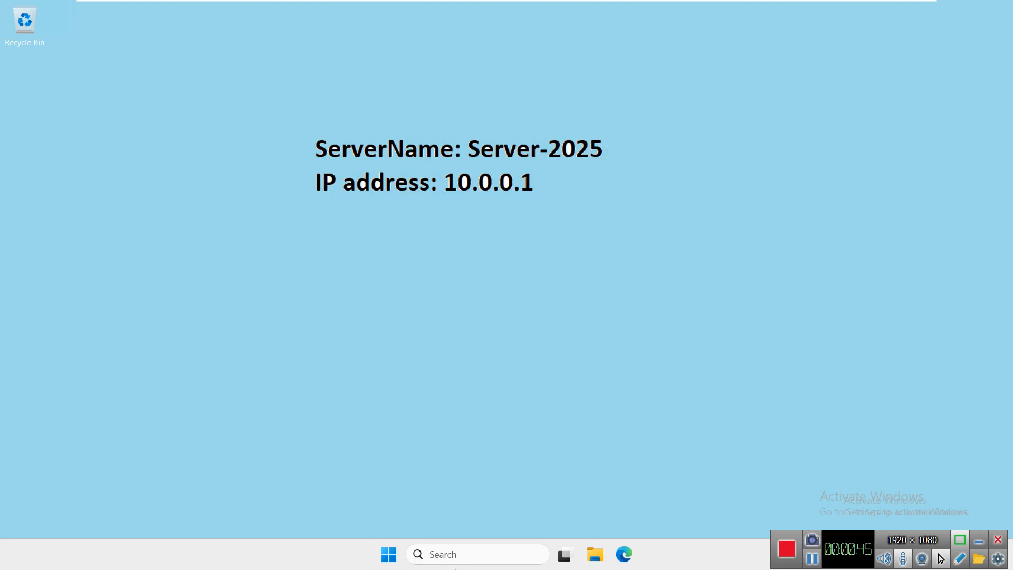
Step: Run Server Manager as administrator and dismiss the Windows Admin Center and Azure Arc announcement
left_click(458, 555)
type("server")
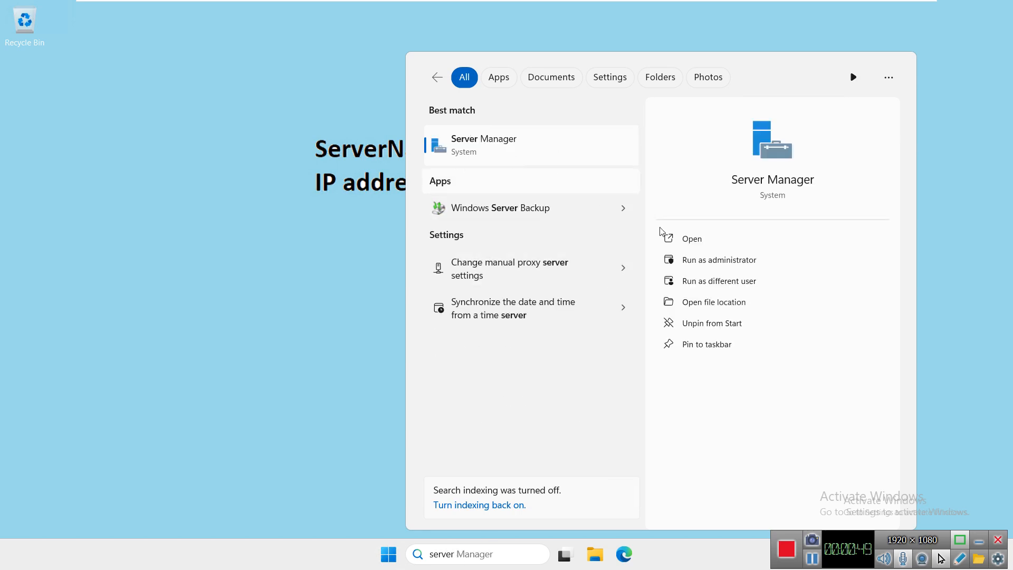
left_click(709, 261)
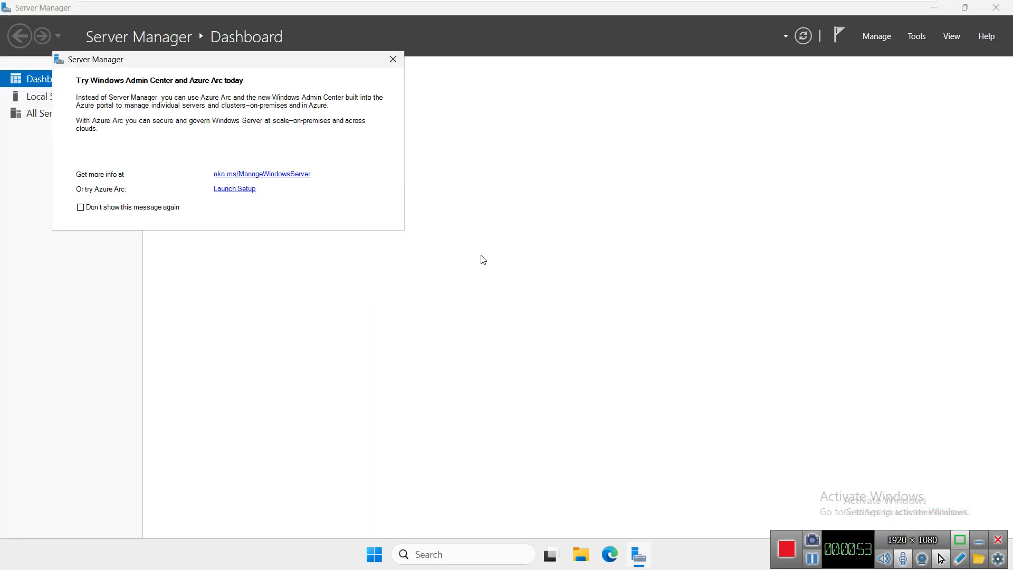
left_click(393, 59)
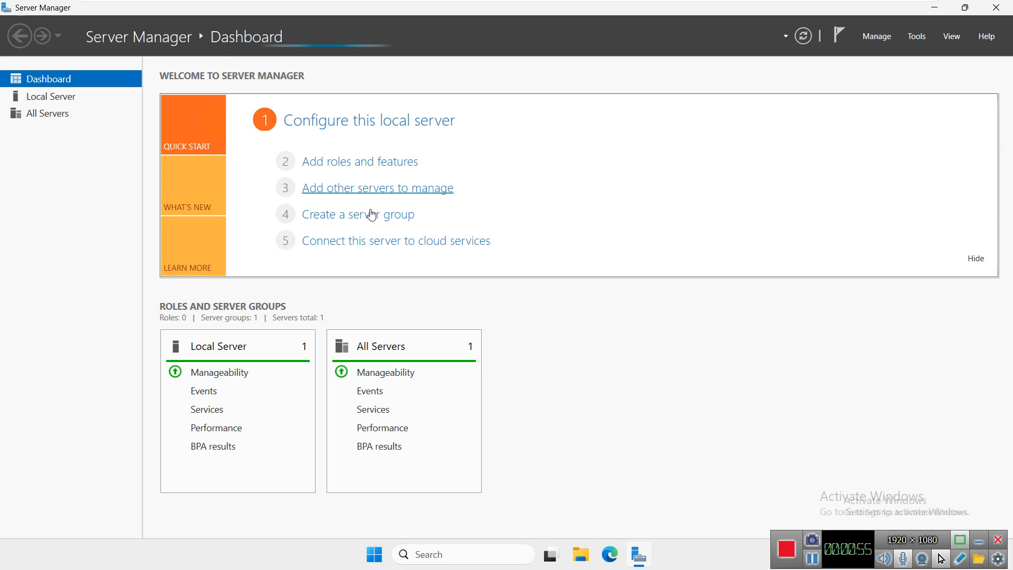
Step: Start adding roles and features, using a role-based installation on the server pool's 10.0.0.1 server
left_click(344, 168)
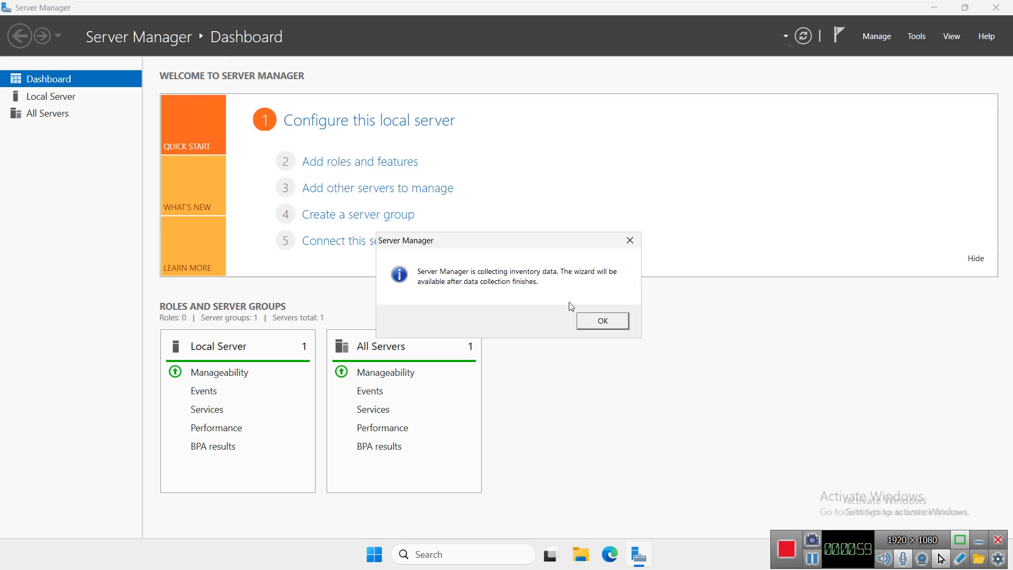
left_click(603, 321)
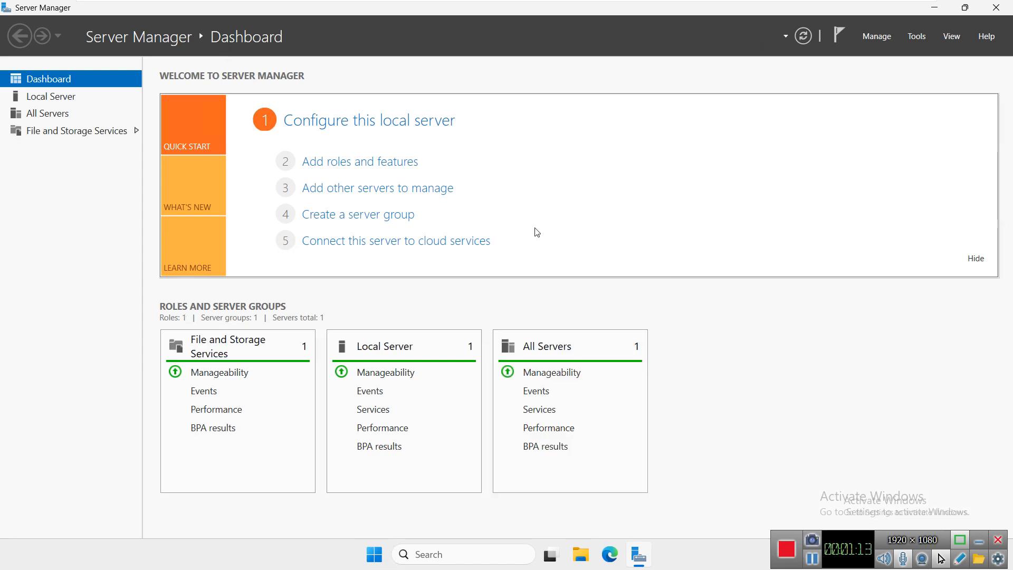
left_click(379, 163)
left_click(429, 425)
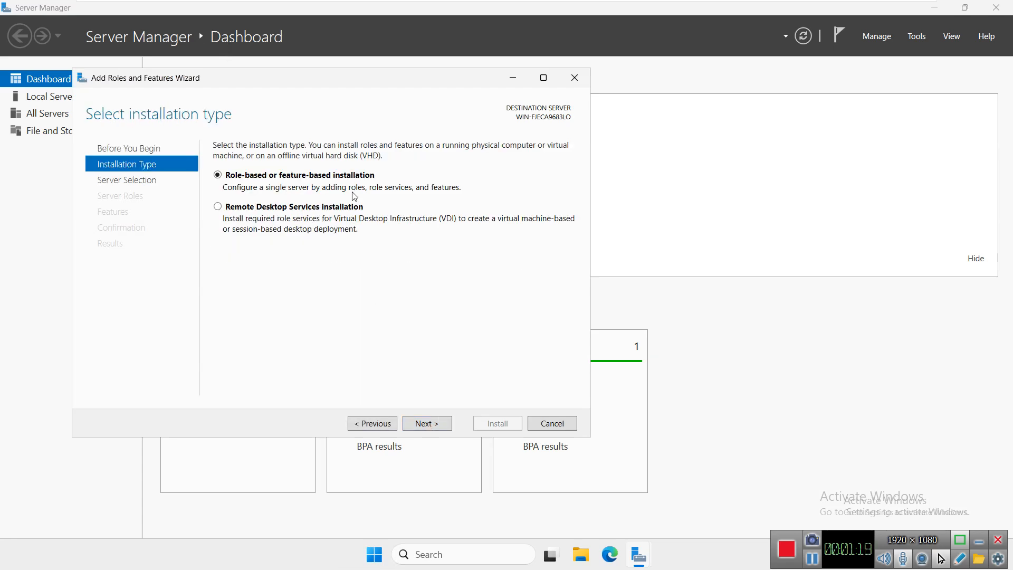
left_click(424, 427)
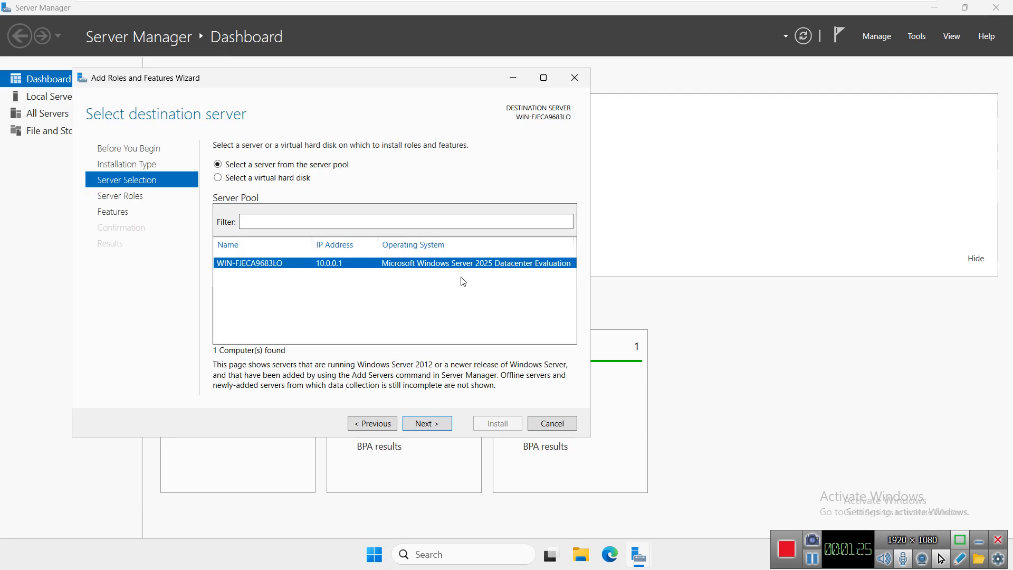
left_click(422, 425)
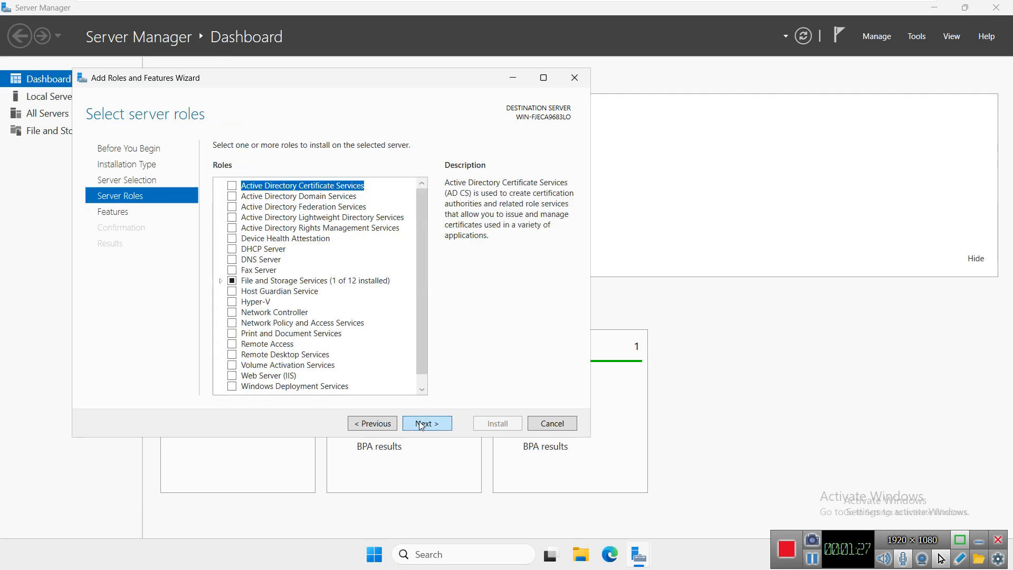
Step: Select the Hyper-V server role with its management tools and continue without adding extra features
left_click(232, 302)
left_click(388, 361)
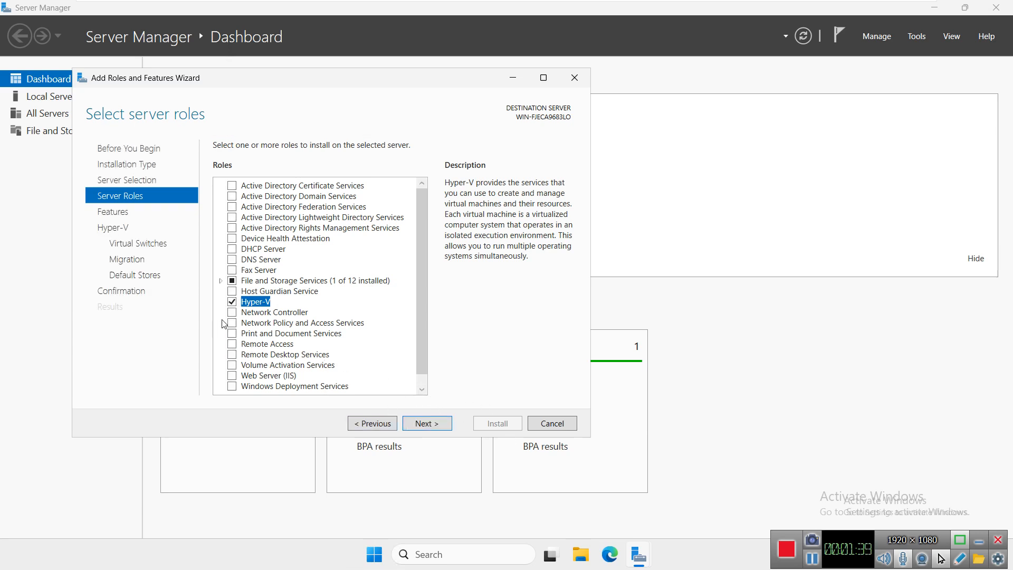
left_click(431, 425)
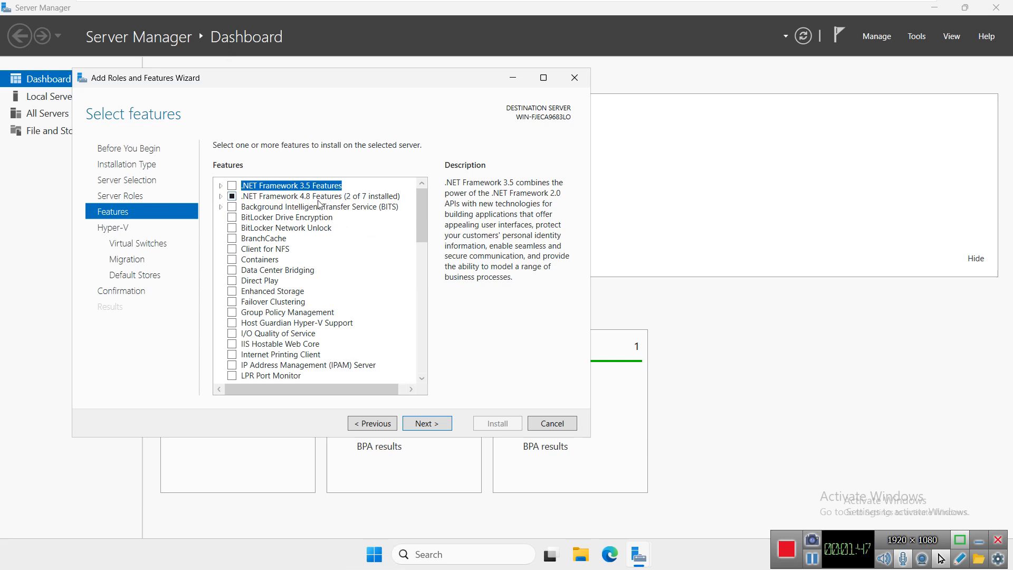
left_click(428, 427)
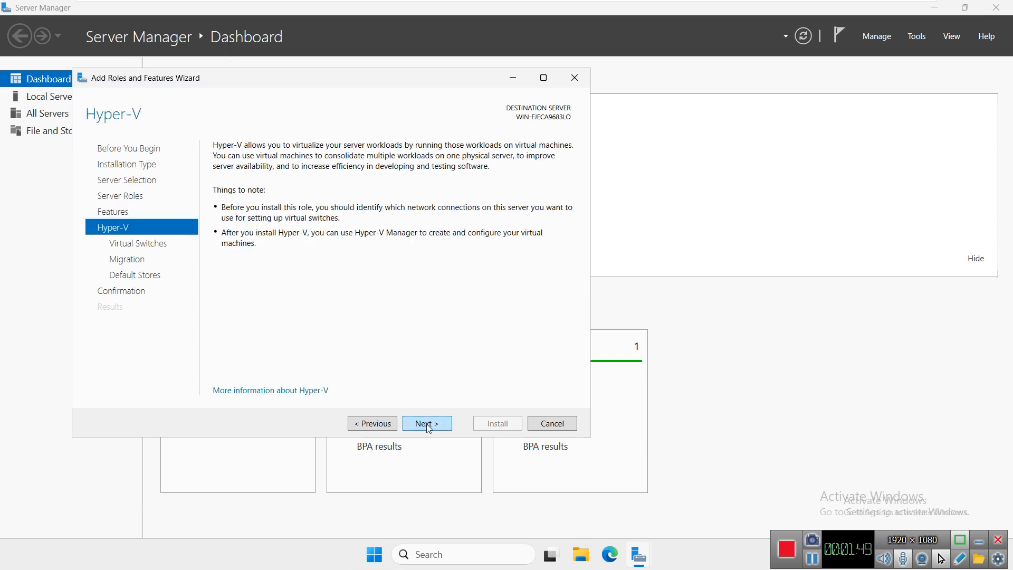
Step: Accept the default Hyper-V settings for virtual switches, live migration and default stores, leaving the Ethernet0 adapter unselected
left_click(427, 423)
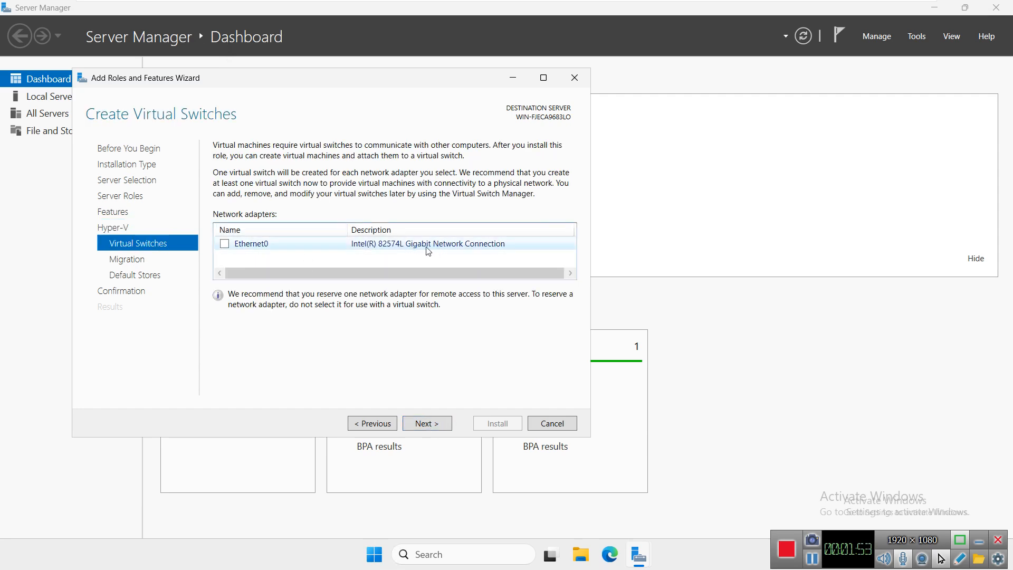
left_click(416, 426)
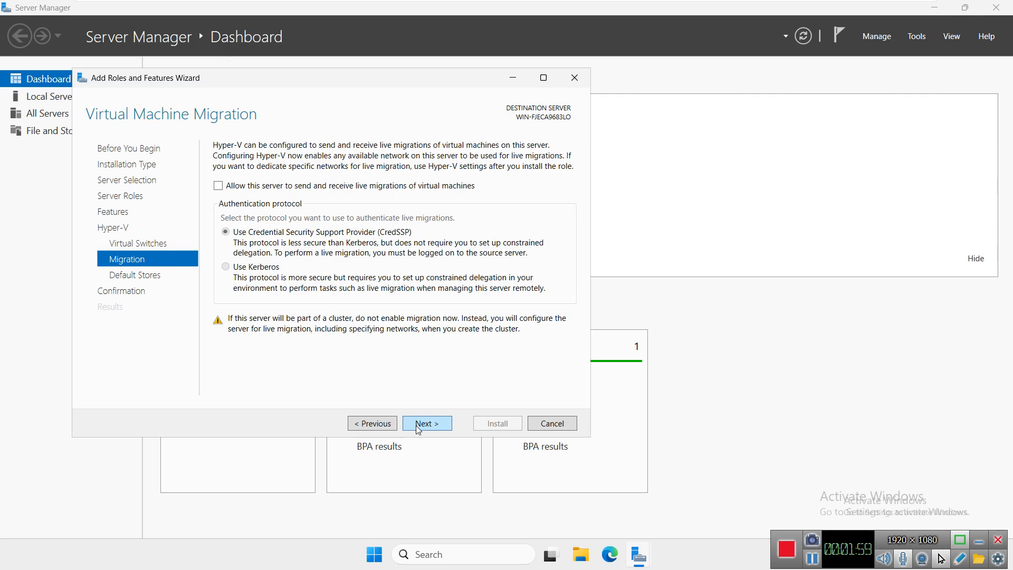
left_click(416, 426)
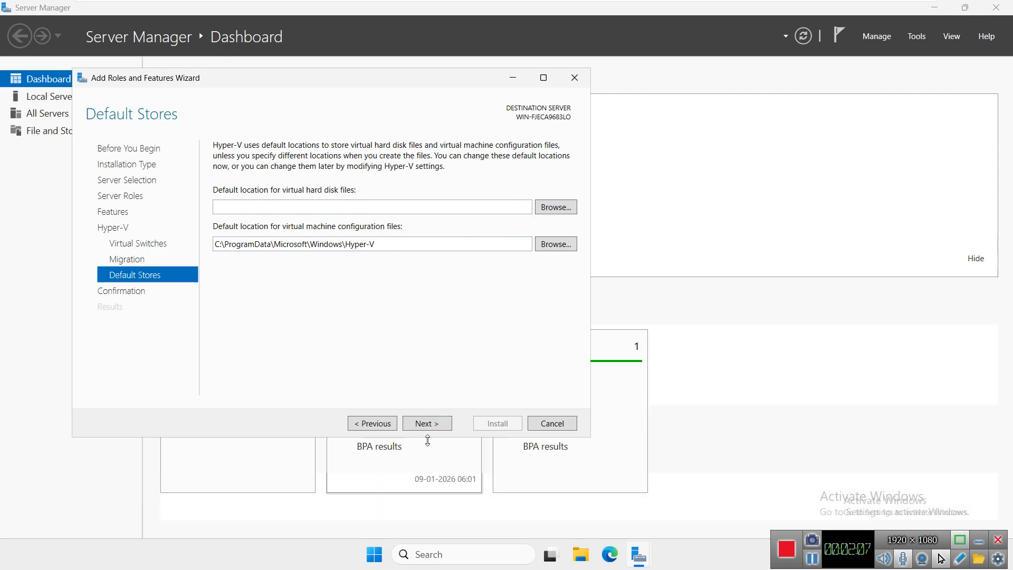
left_click(421, 426)
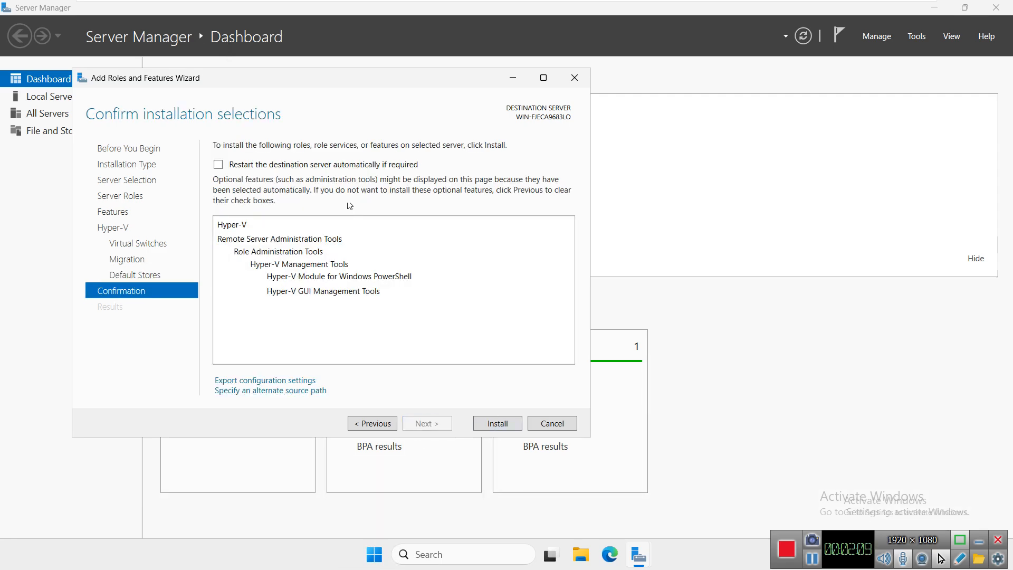
Step: Allow the destination server to restart automatically if required and install the Hyper-V role
left_click(219, 165)
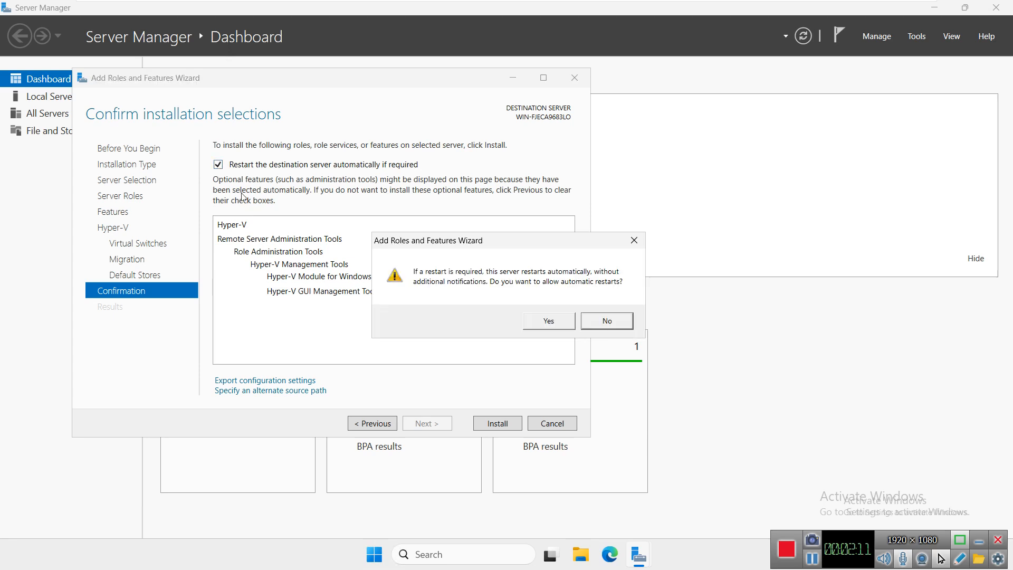
left_click(548, 321)
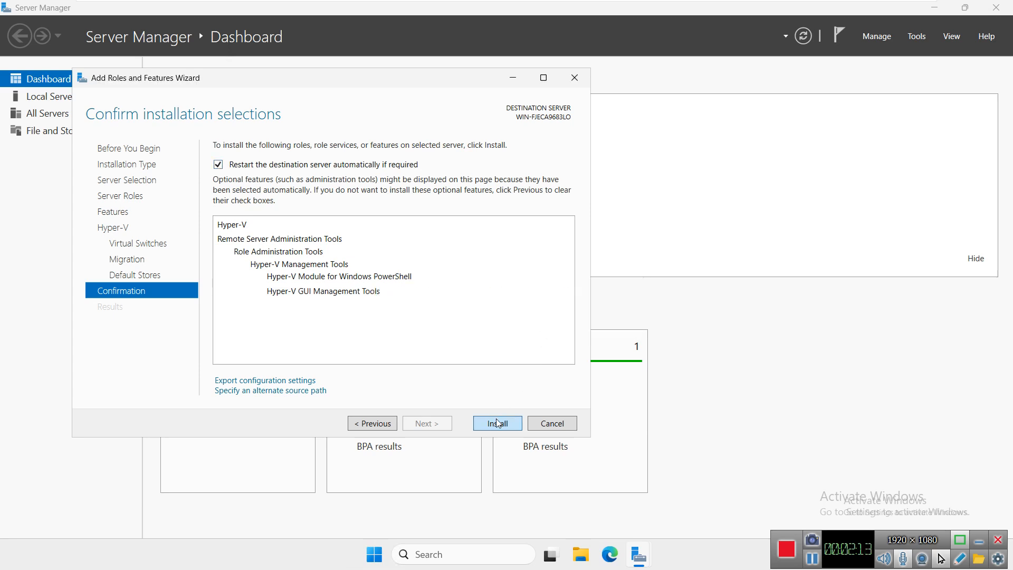
left_click(496, 422)
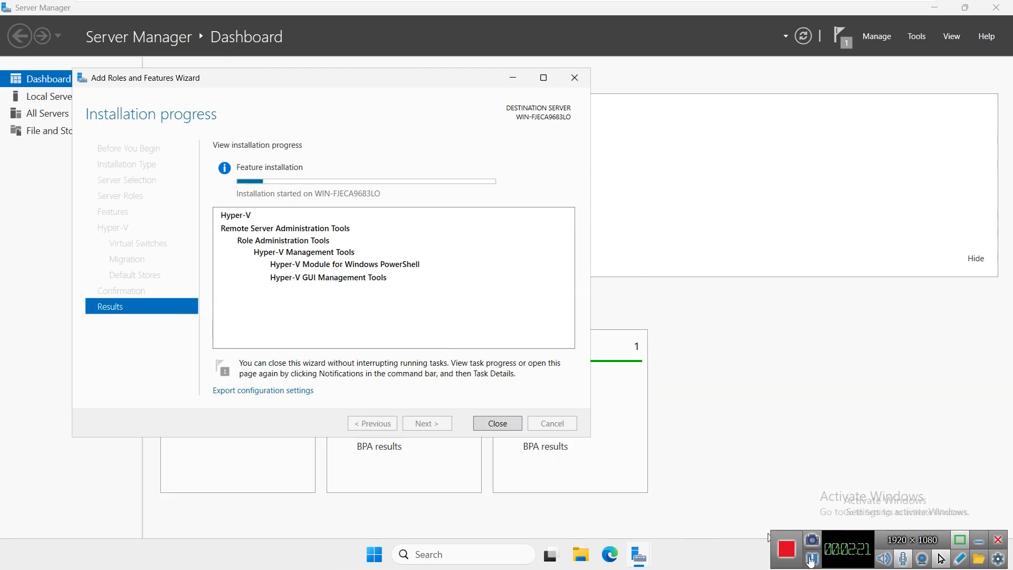
Step: Unlock the server and sign in by entering the Administrator account password
key("super+l")
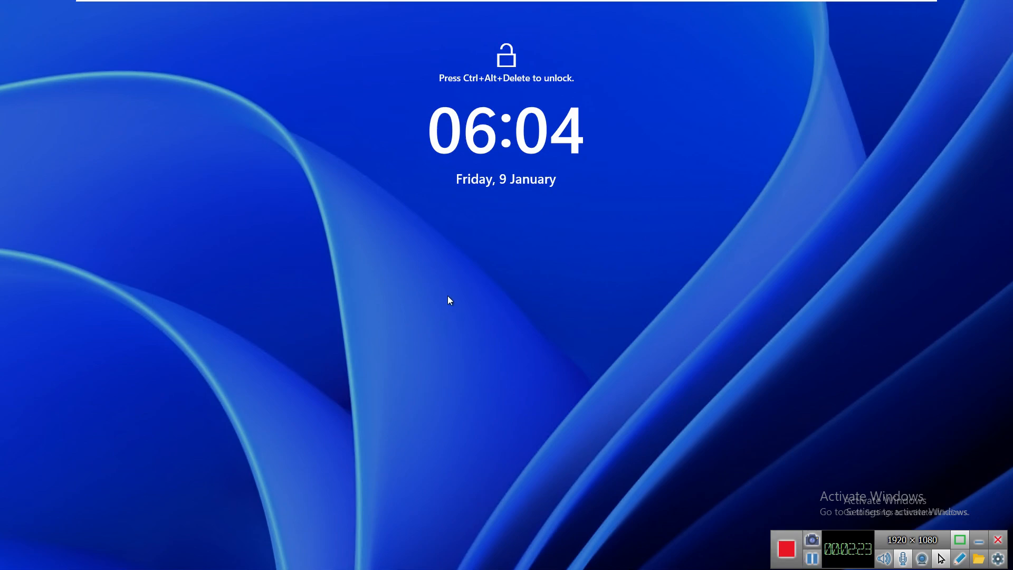
key("ctrl+alt+Delete")
type("•••••••")
key("Return")
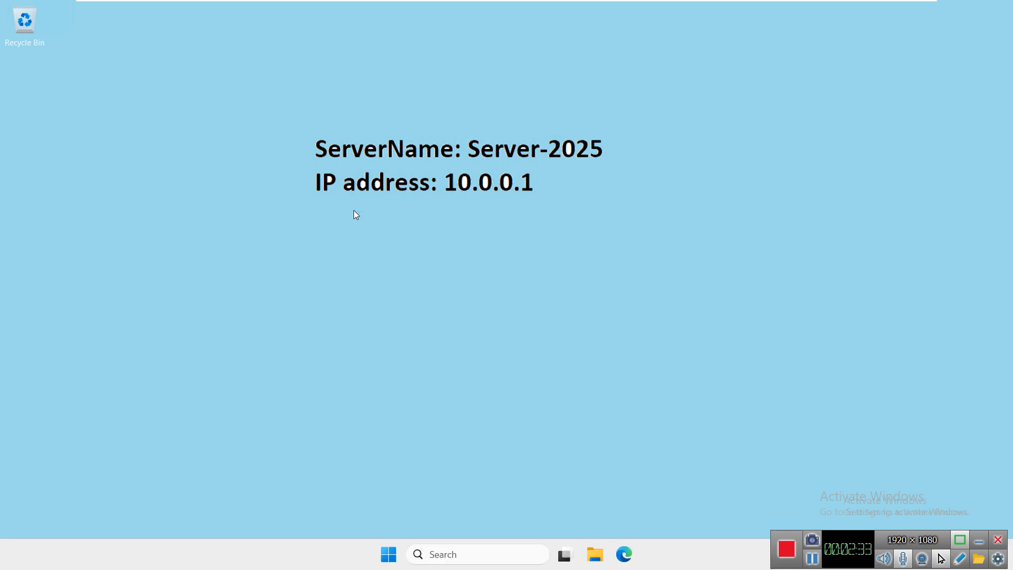
Step: Search for "hyper", run Hyper-V Manager as administrator and maximize its window
left_click(388, 565)
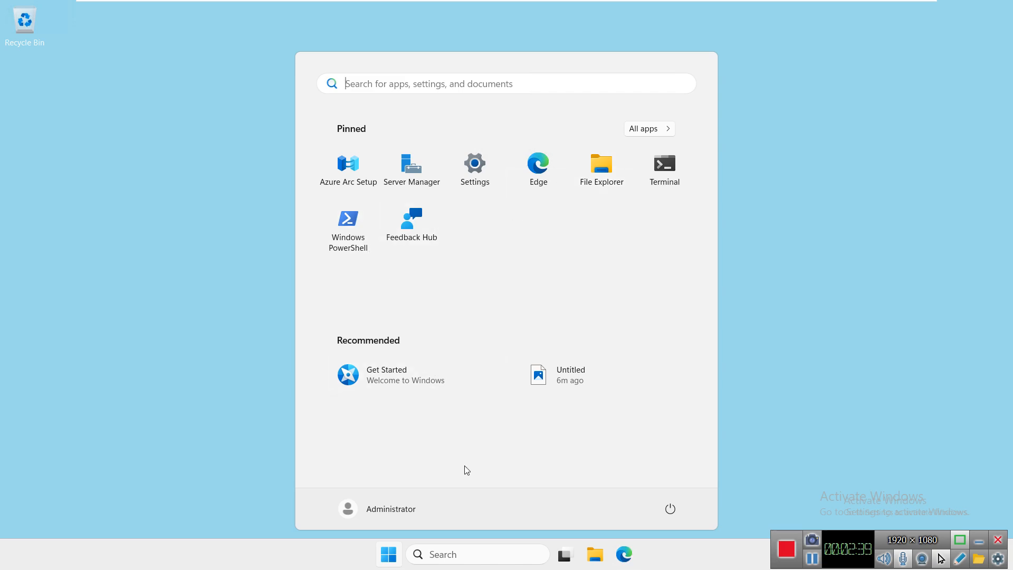
left_click(451, 557)
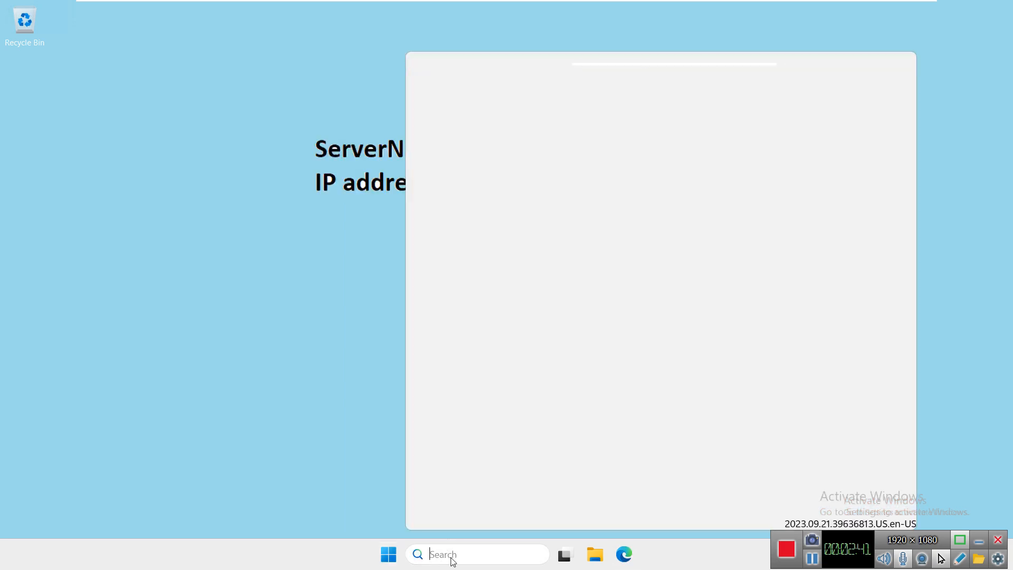
type("hyper")
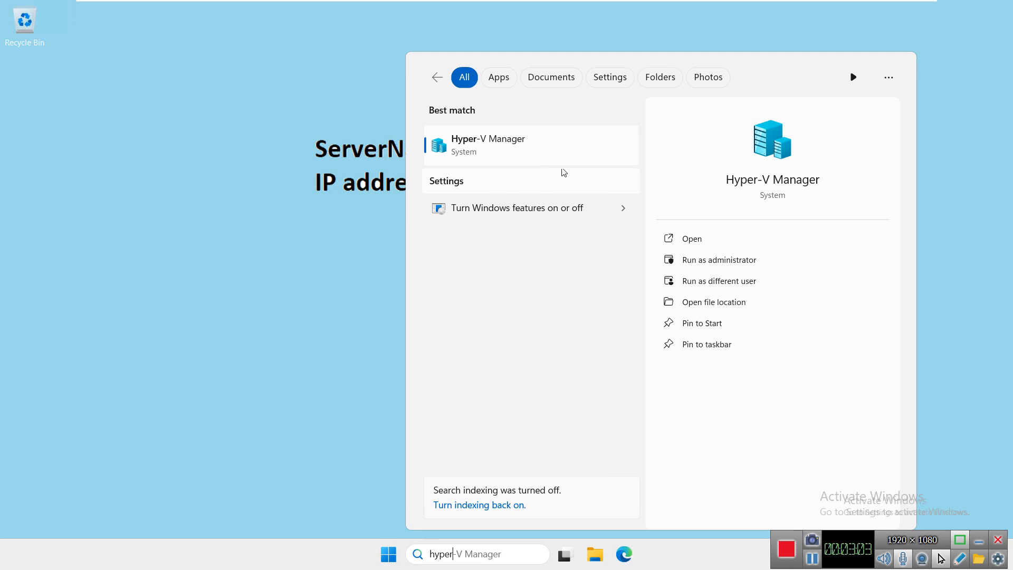
left_click(723, 264)
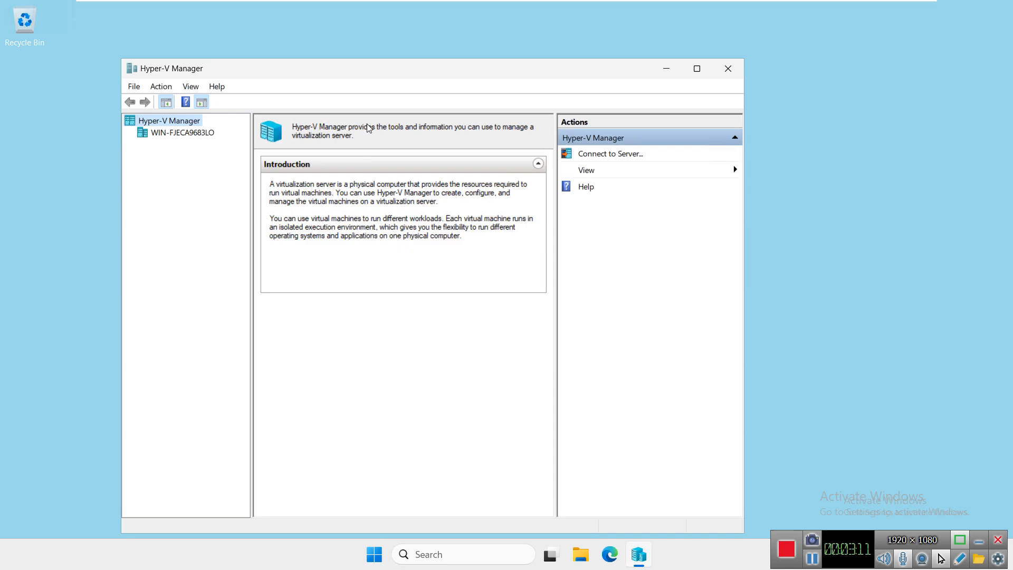
left_click(701, 74)
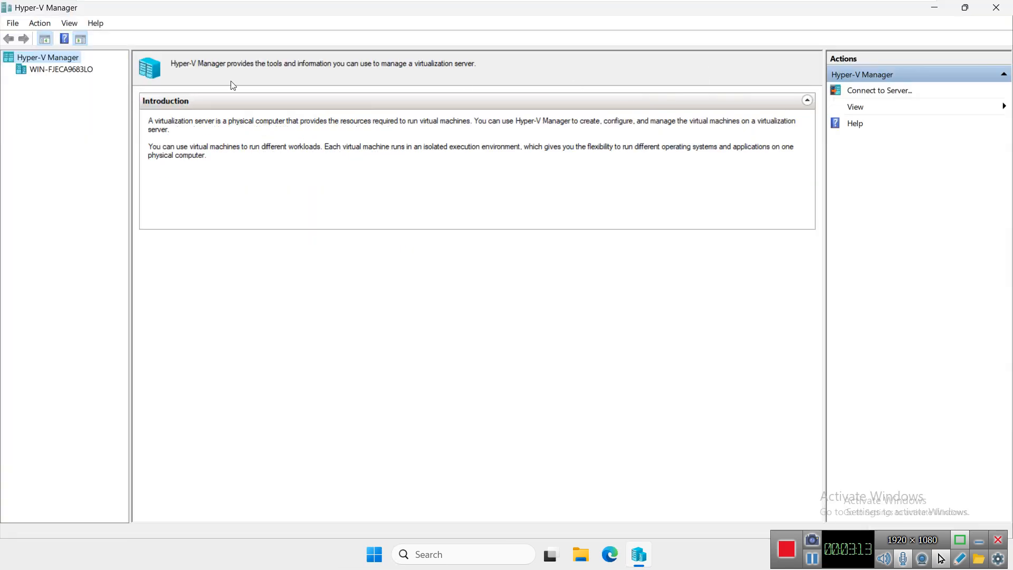
Step: Select the local server in Hyper-V Manager and open its Virtual Switch Manager
left_click(55, 71)
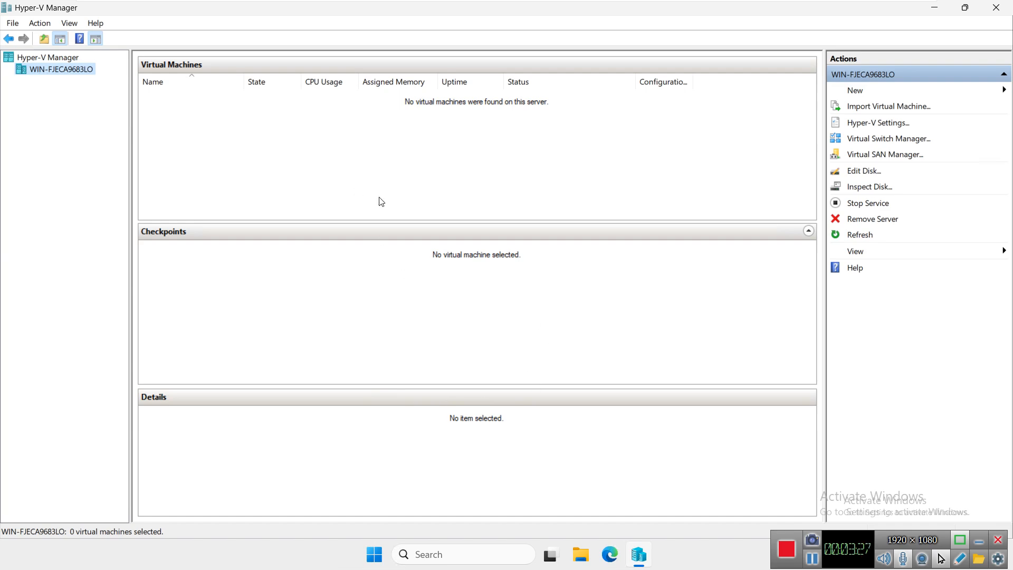
left_click(860, 92)
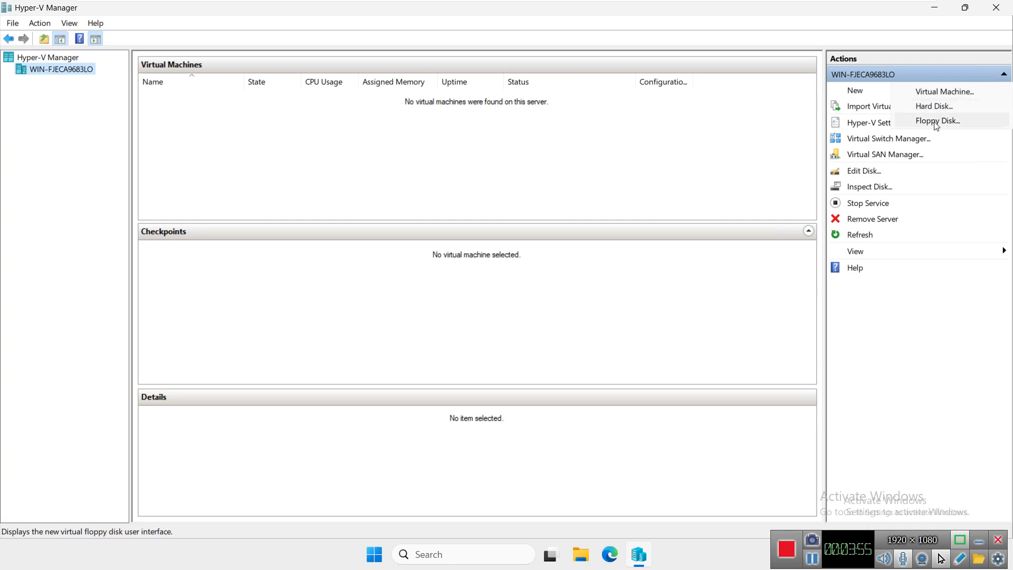
left_click(875, 41)
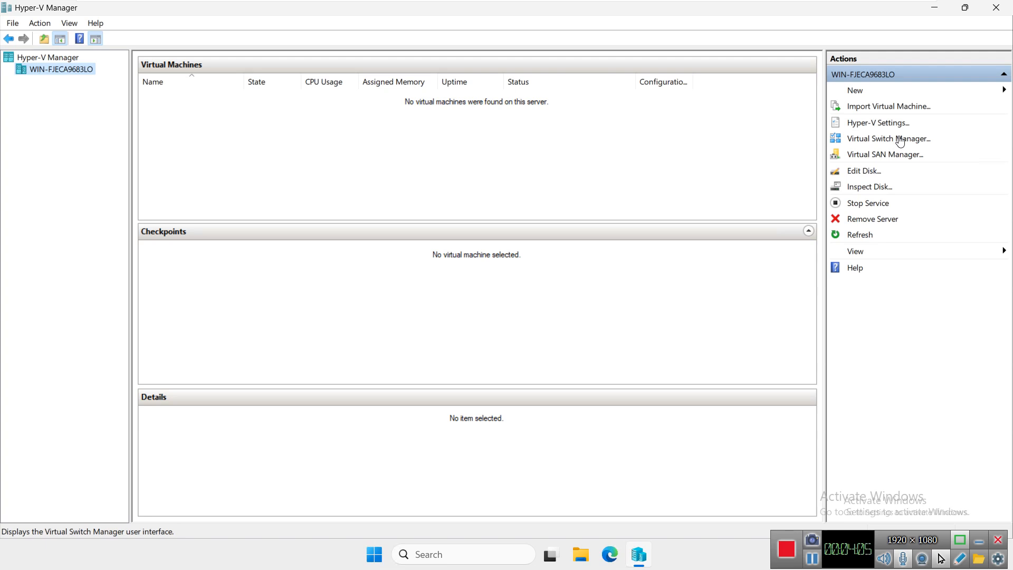
left_click(882, 137)
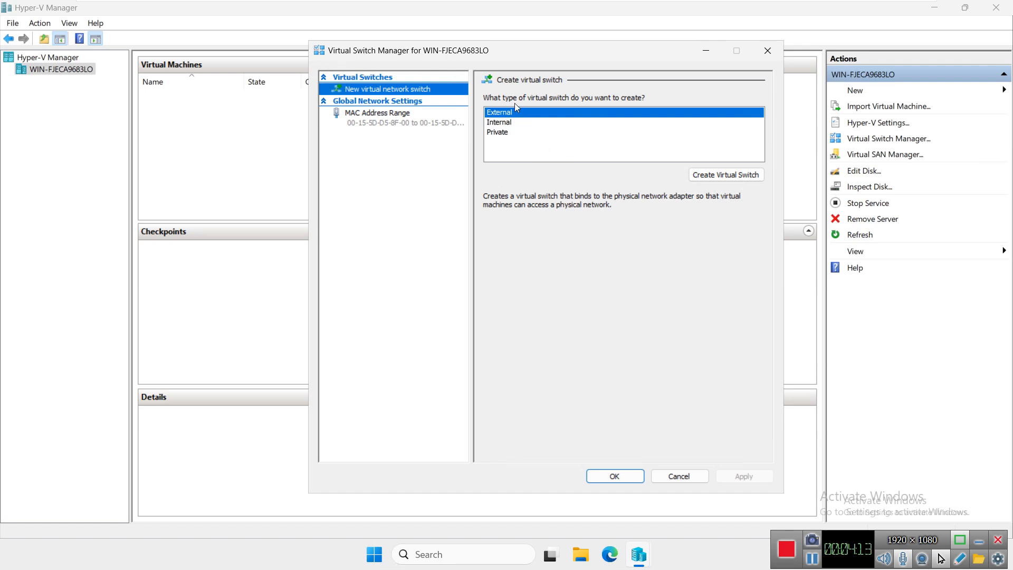
Step: Review the descriptions of the Private, Internal and External virtual switch types for a new virtual network switch
left_click(496, 132)
left_click(498, 123)
left_click(499, 113)
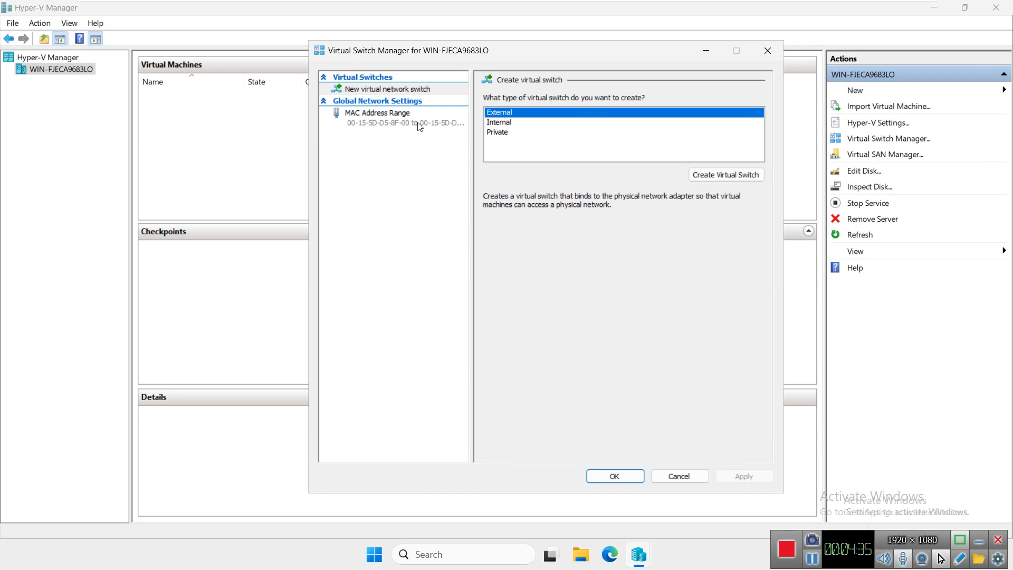
left_click(381, 91)
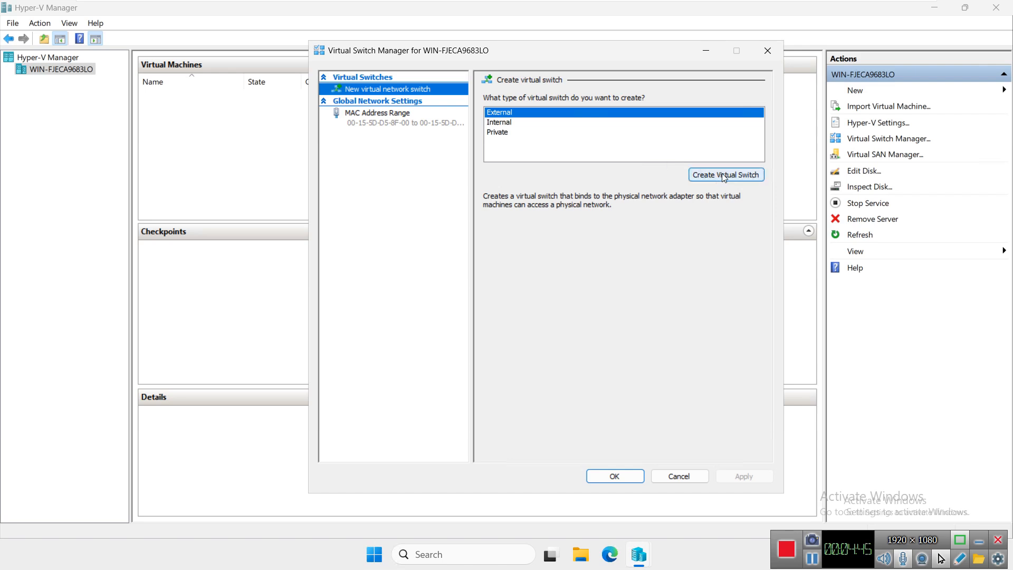
left_click(503, 135)
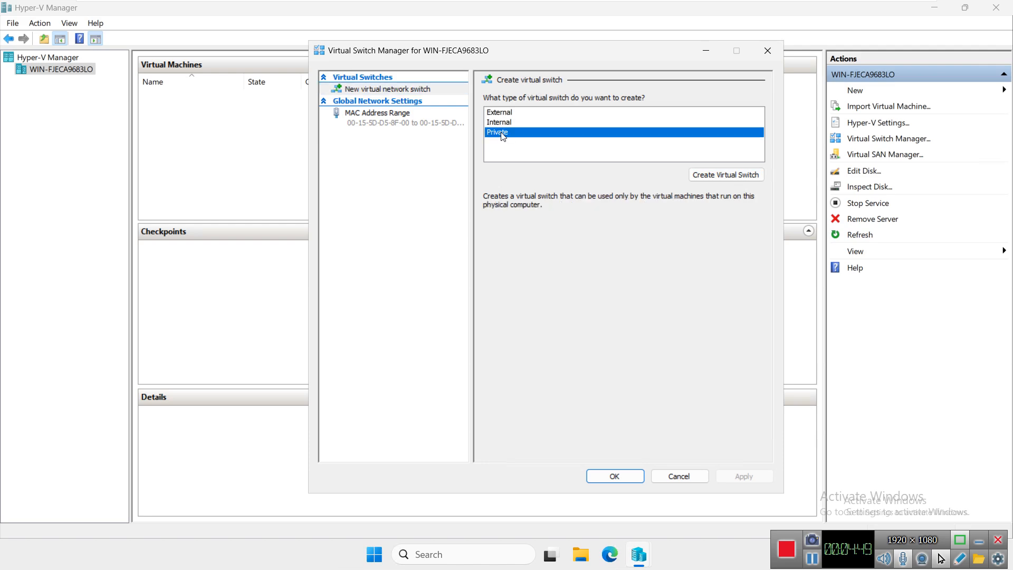
left_click(712, 175)
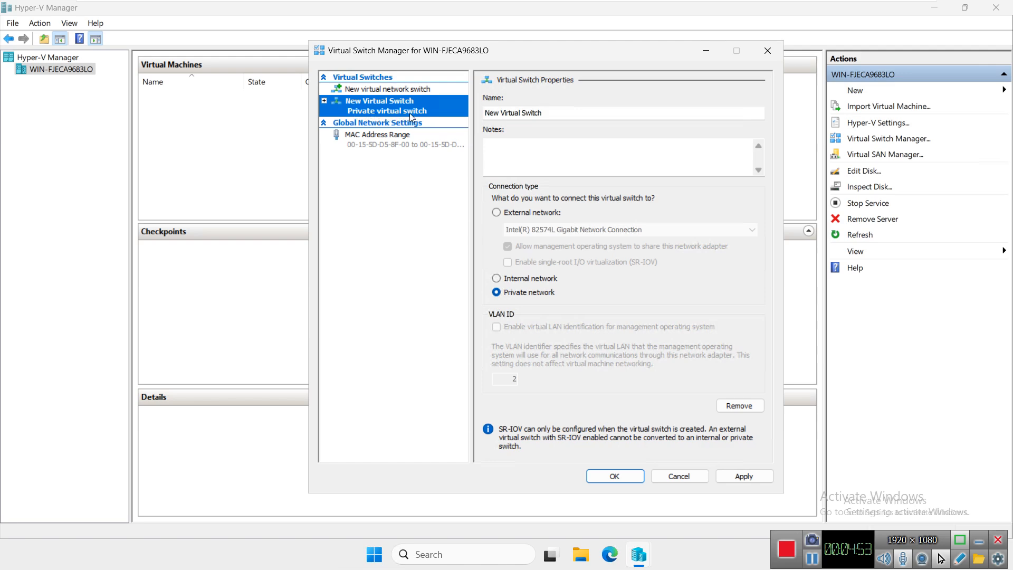
left_click_drag(547, 112, 486, 112)
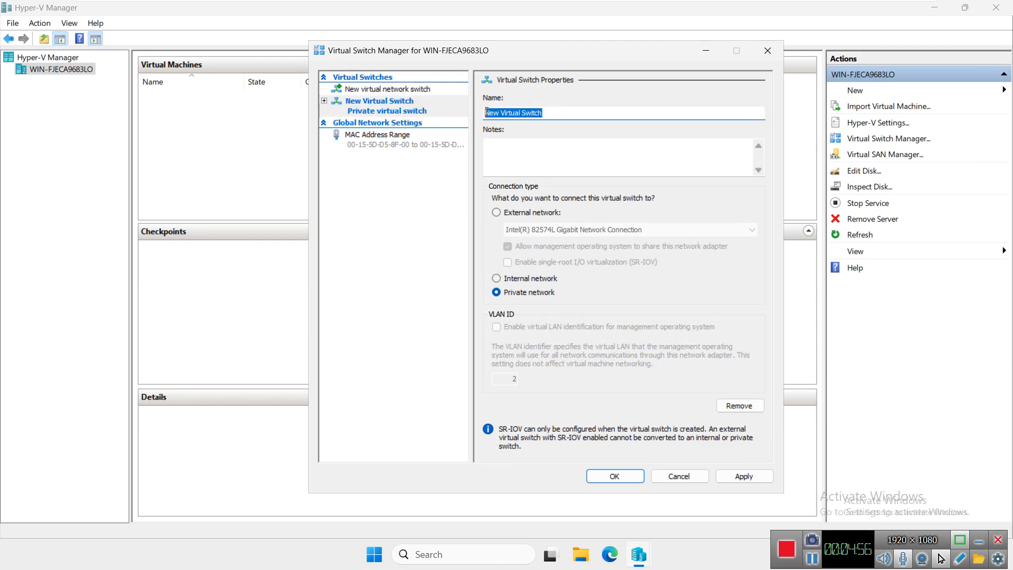
left_click(571, 112)
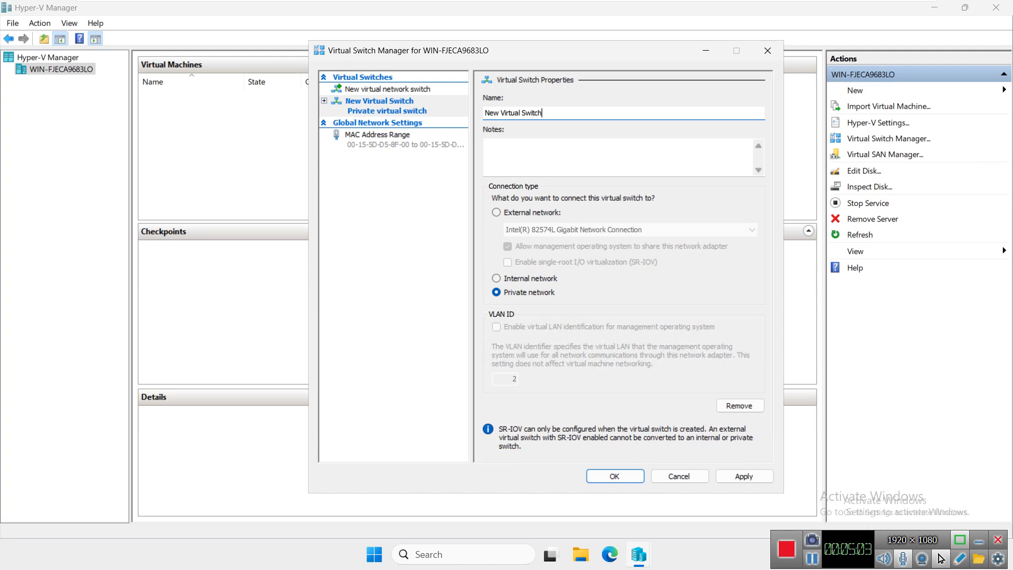
left_click(677, 477)
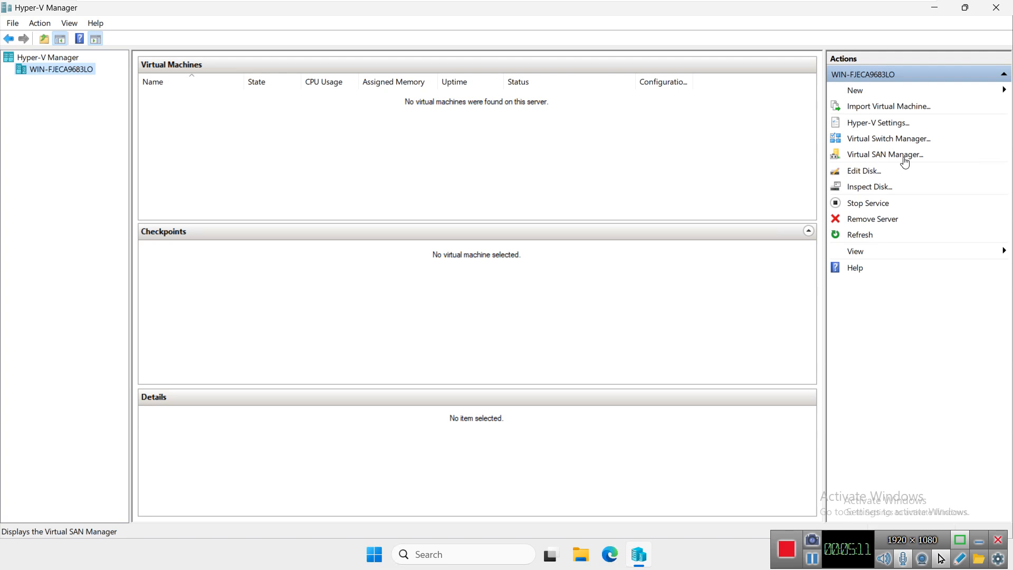
Step: View the disk location page of the Edit Virtual Hard Disk Wizard and the Inspect Disk file picker, closing each without changes
left_click(863, 174)
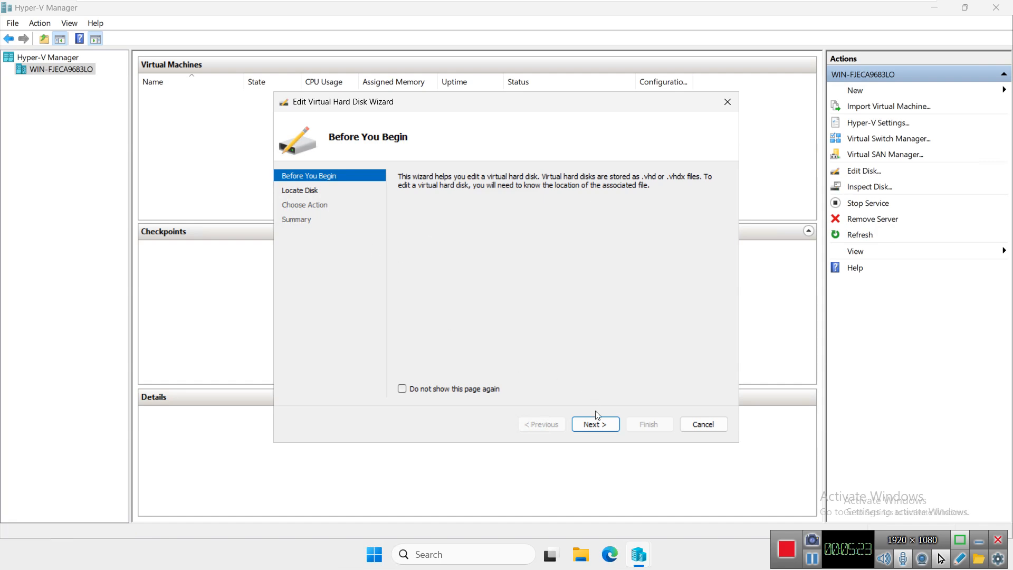
left_click(596, 424)
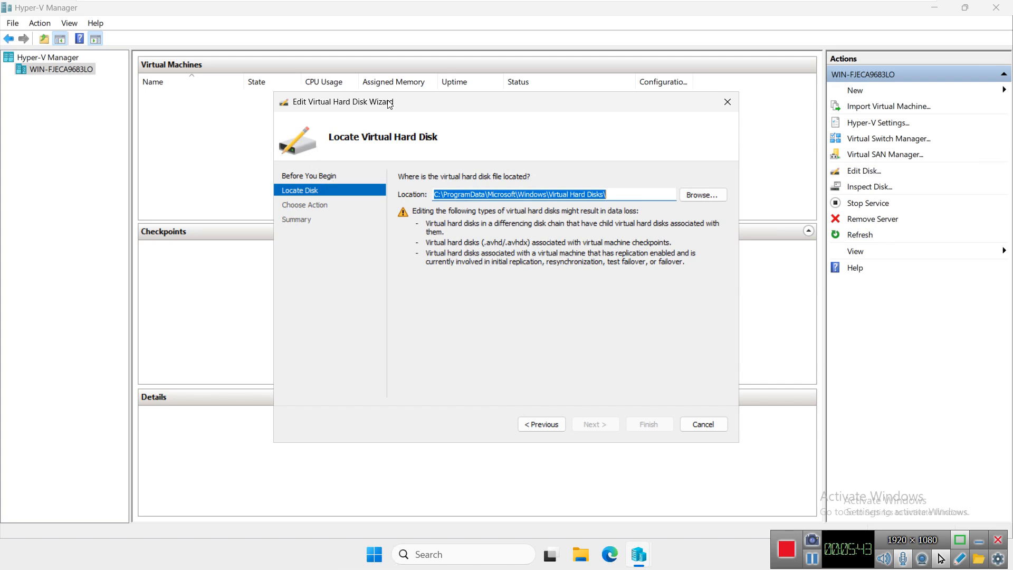
left_click(729, 103)
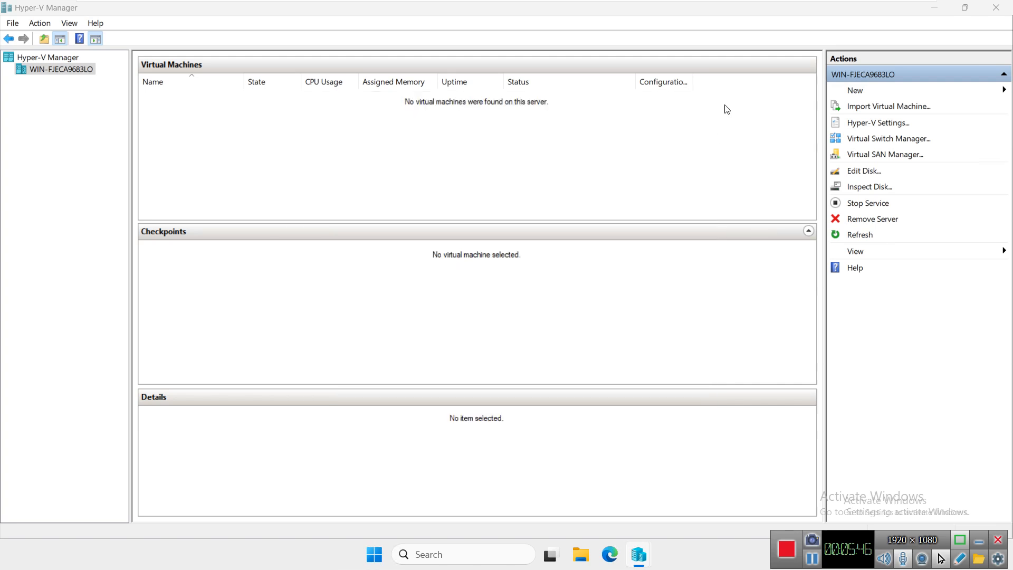
left_click(873, 191)
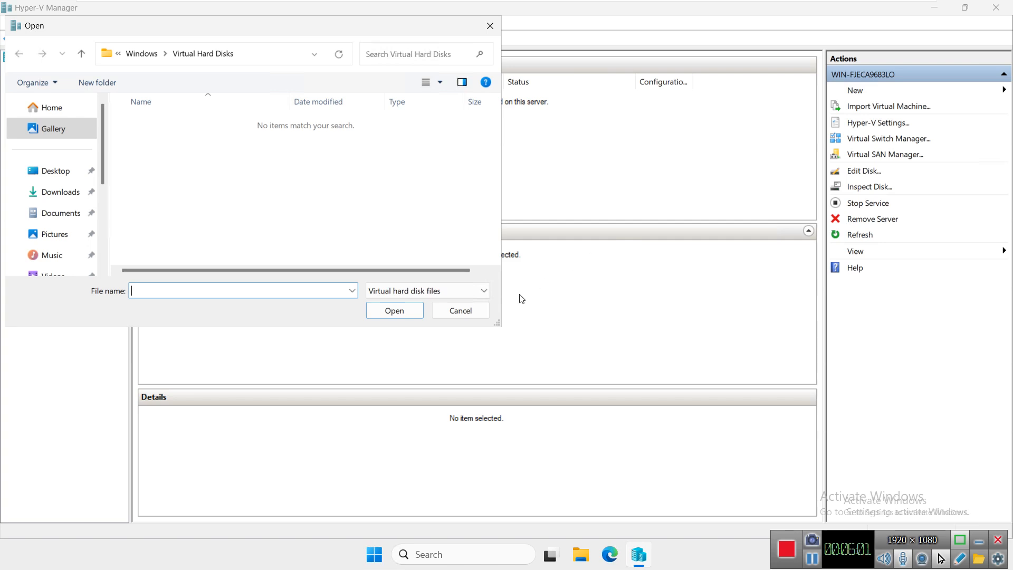
left_click(441, 314)
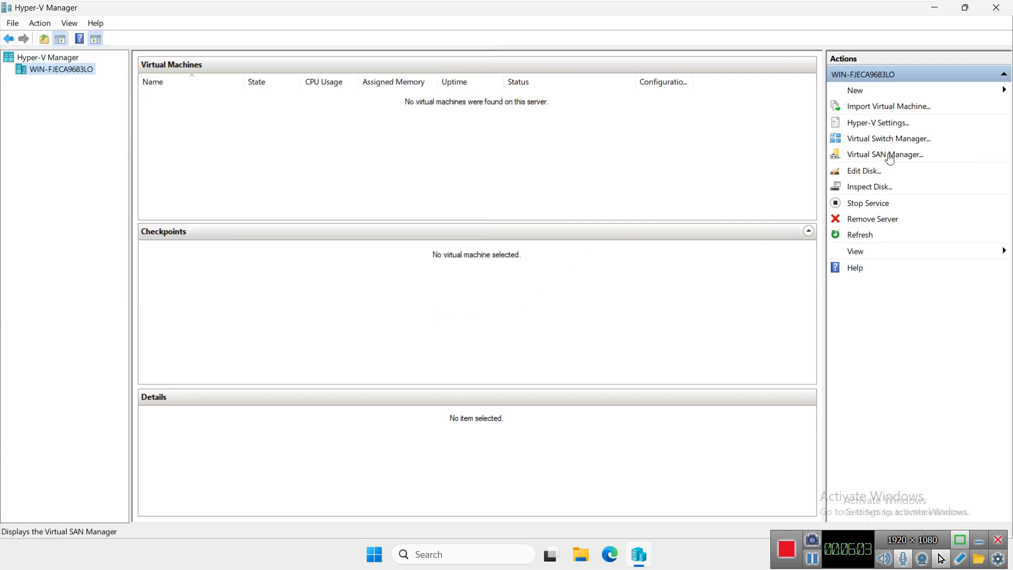
Step: Start a new virtual hard disk using the VHD format and the dynamically expanding type
left_click(881, 96)
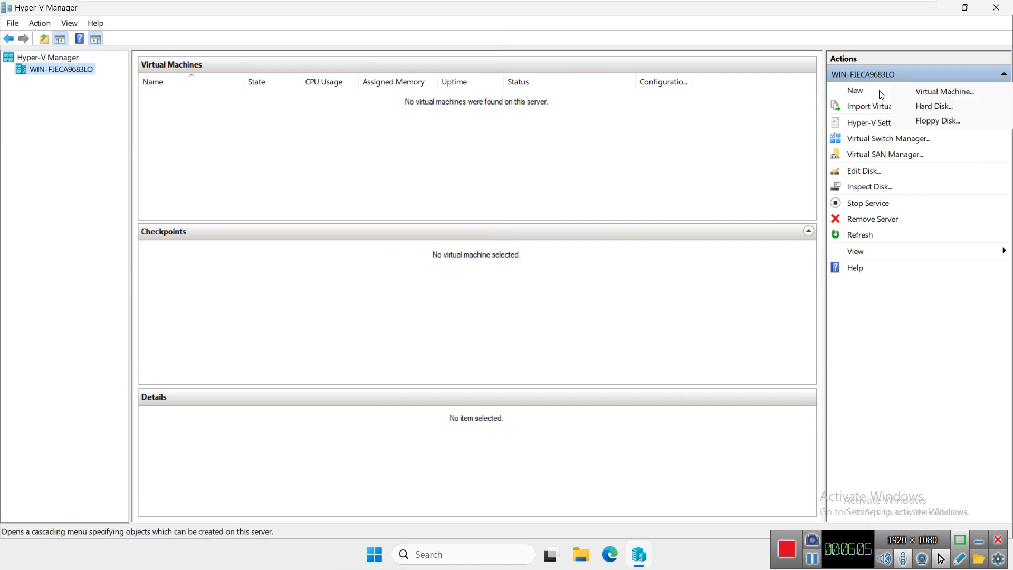
left_click(930, 108)
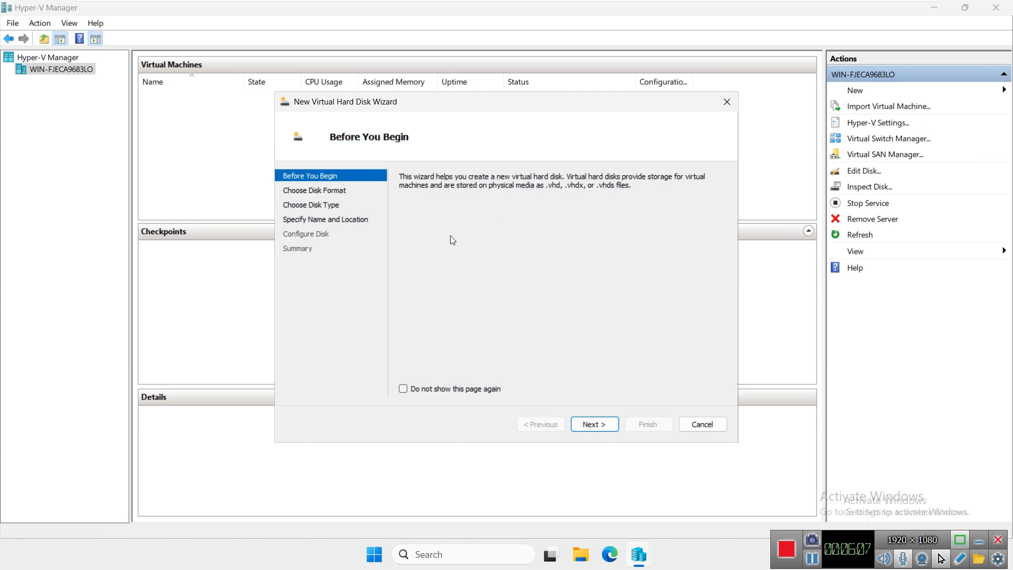
left_click(593, 425)
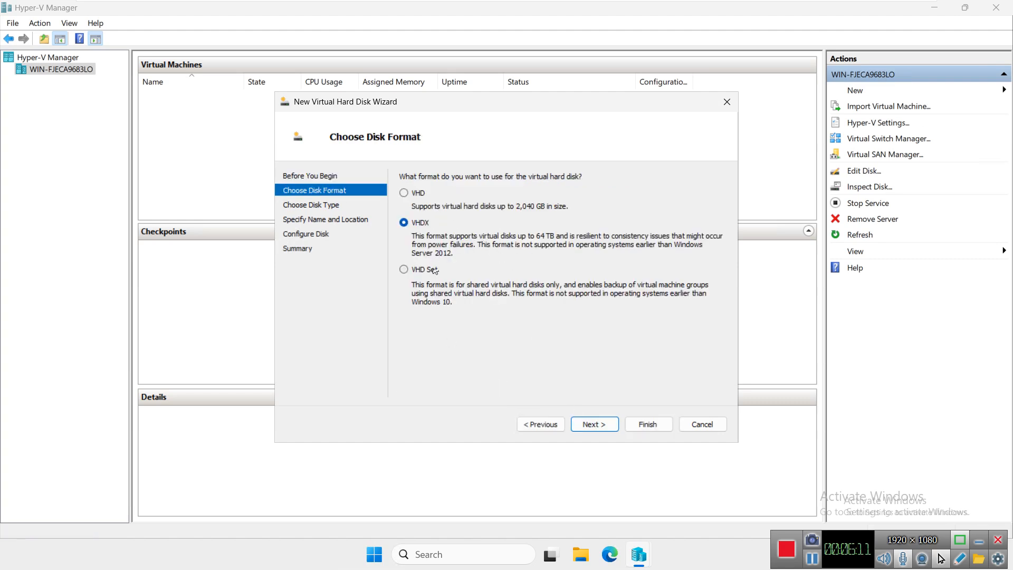
left_click(413, 194)
left_click(583, 422)
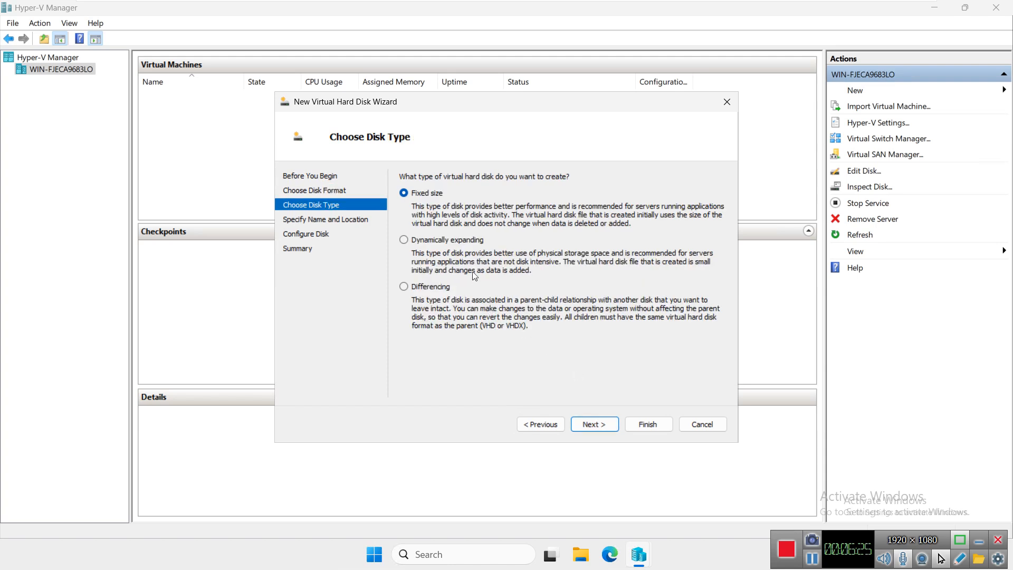
left_click(452, 241)
left_click(595, 426)
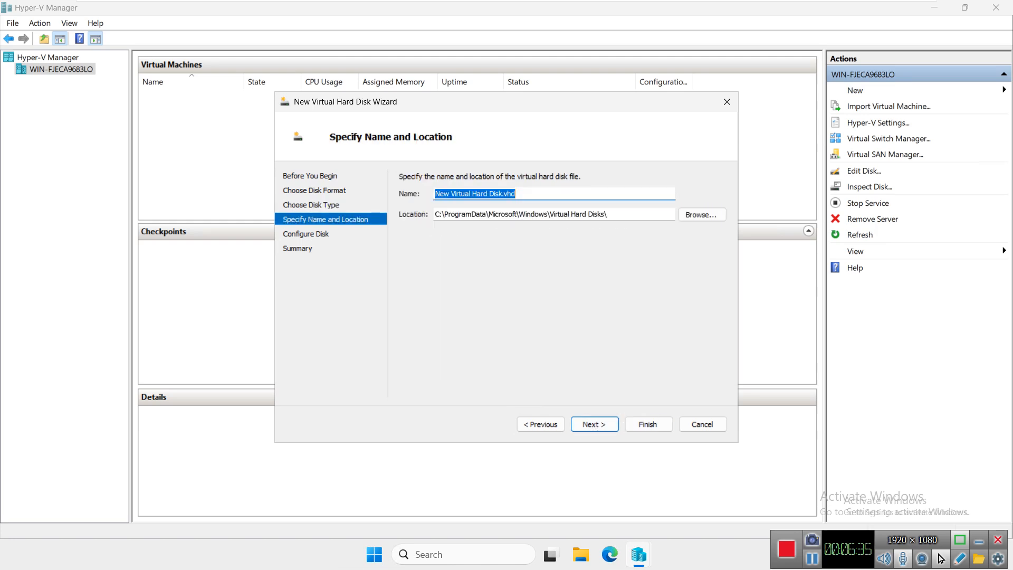
Step: Name the new virtual hard disk file Disk1.vhd
left_click_drag(502, 195, 400, 194)
key("BackSpace")
type("Disk1")
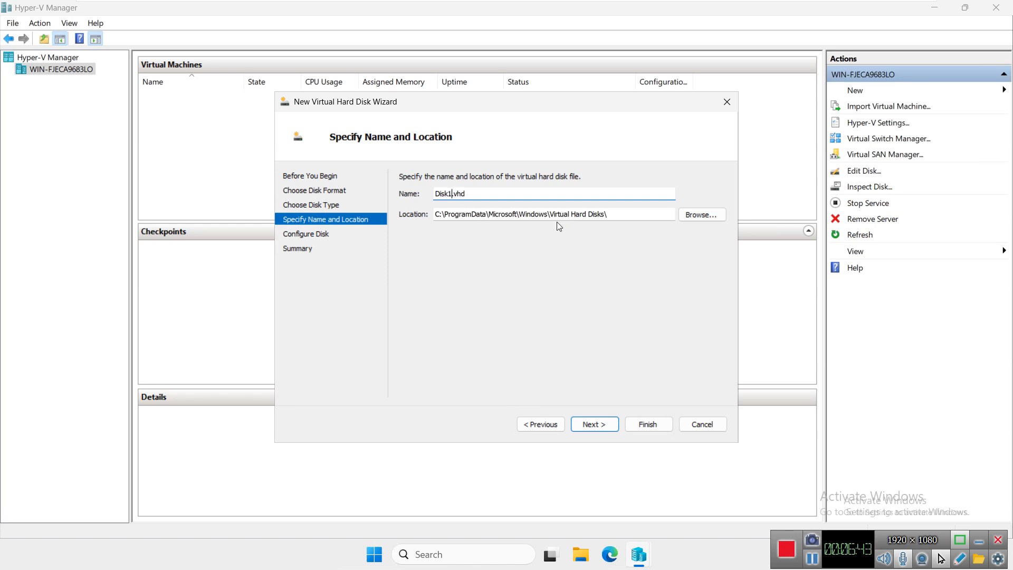
Step: Create a folder named VHD on the Desktop and choose it as the virtual hard disk's storage location
left_click(695, 213)
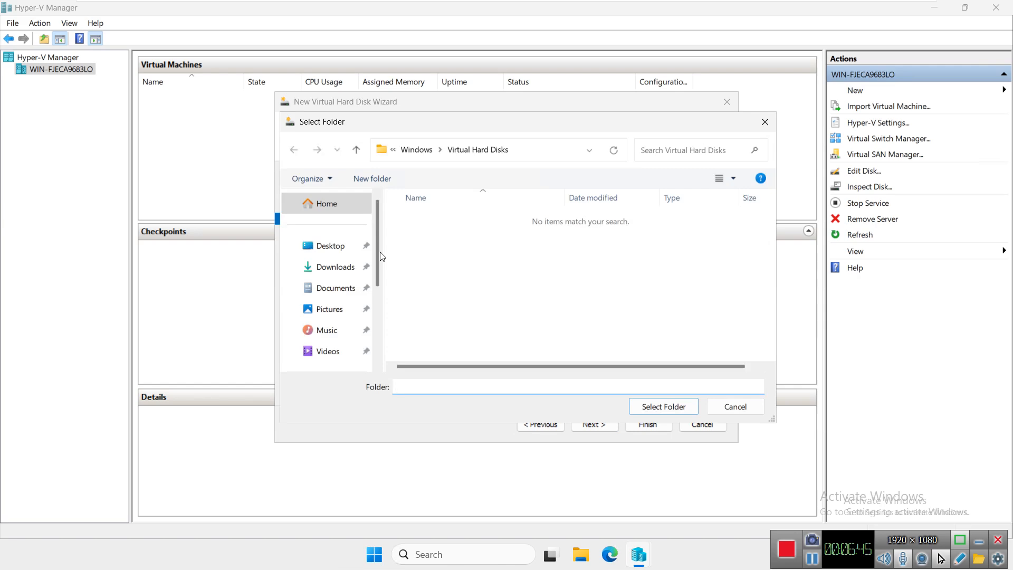
left_click(309, 247)
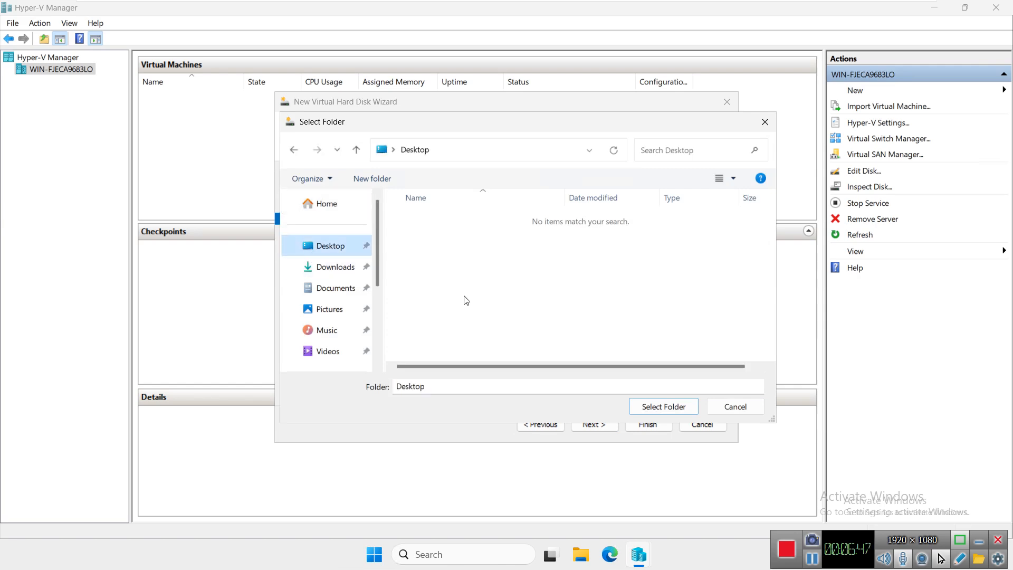
right_click(486, 267)
mouse_move(537, 392)
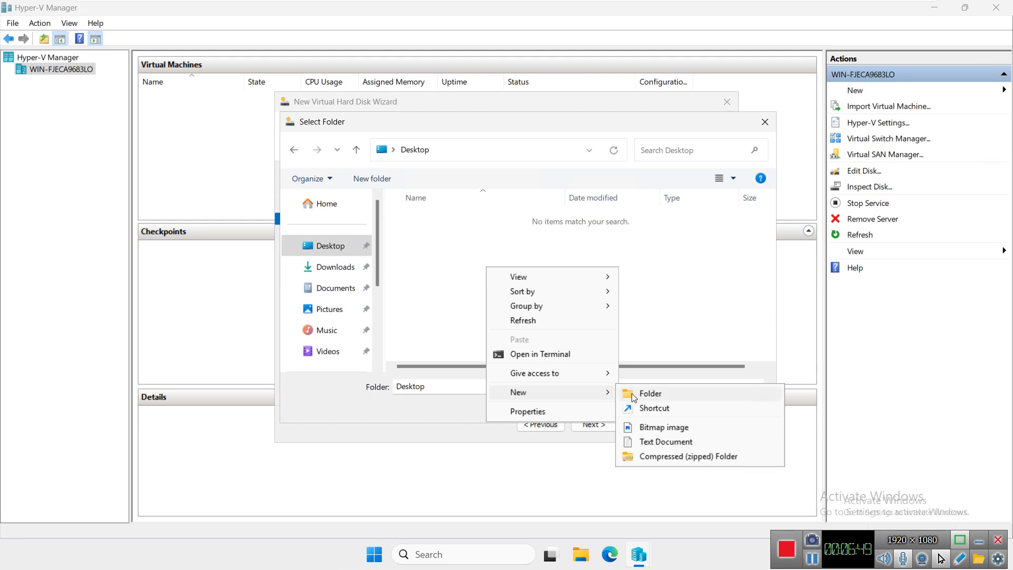
left_click(640, 393)
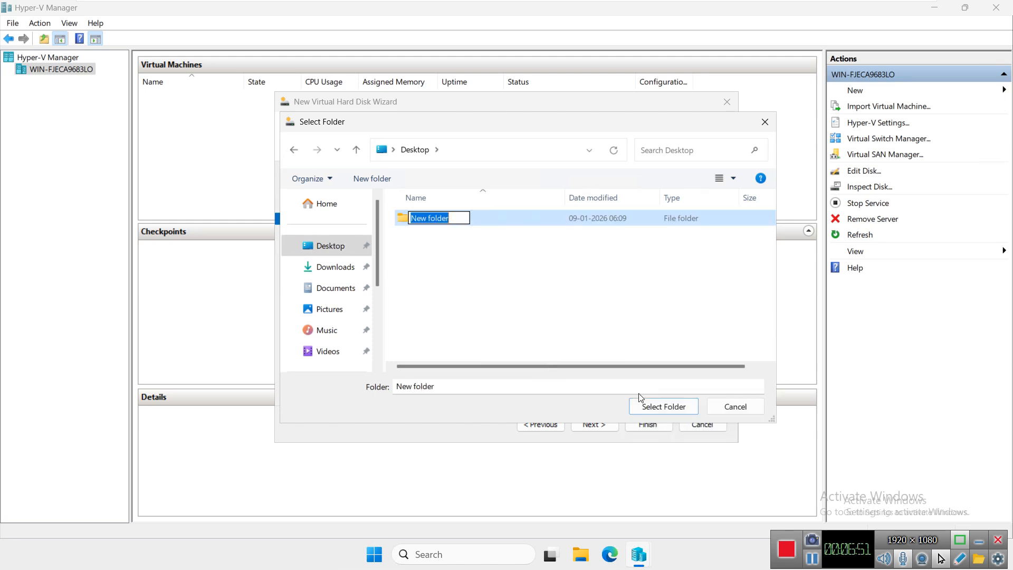
type("VH")
type("D")
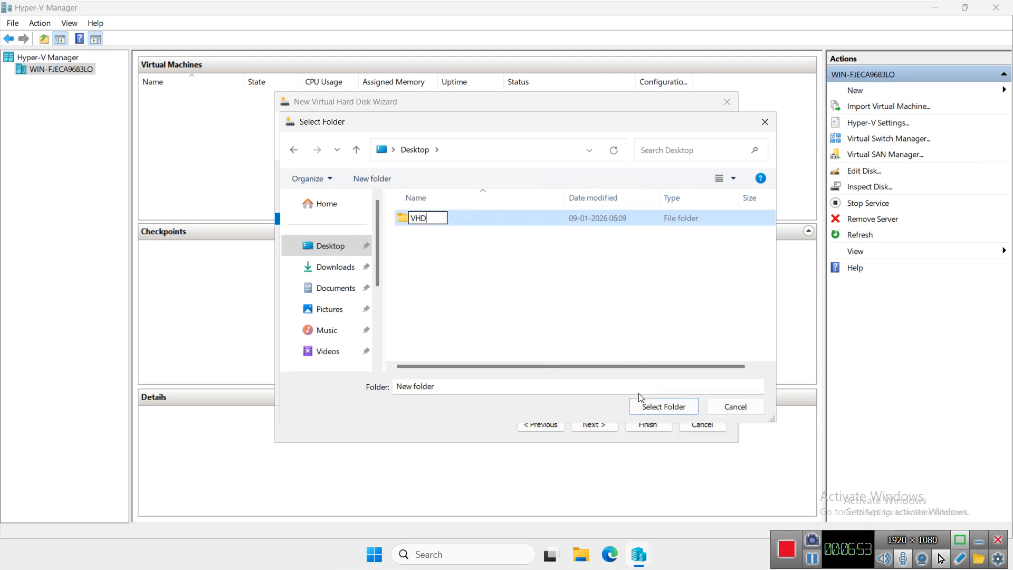
key("Return")
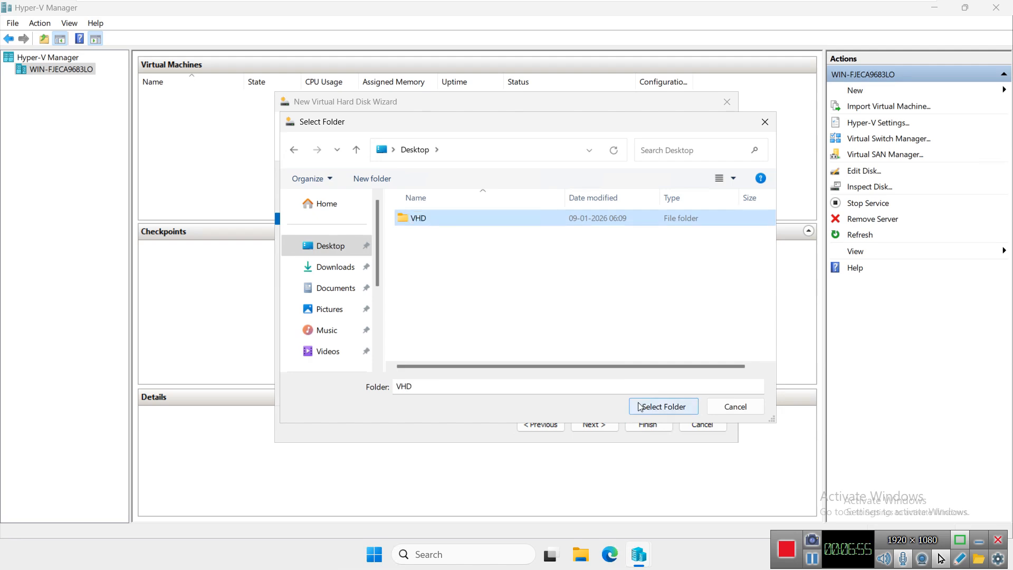
left_click(644, 406)
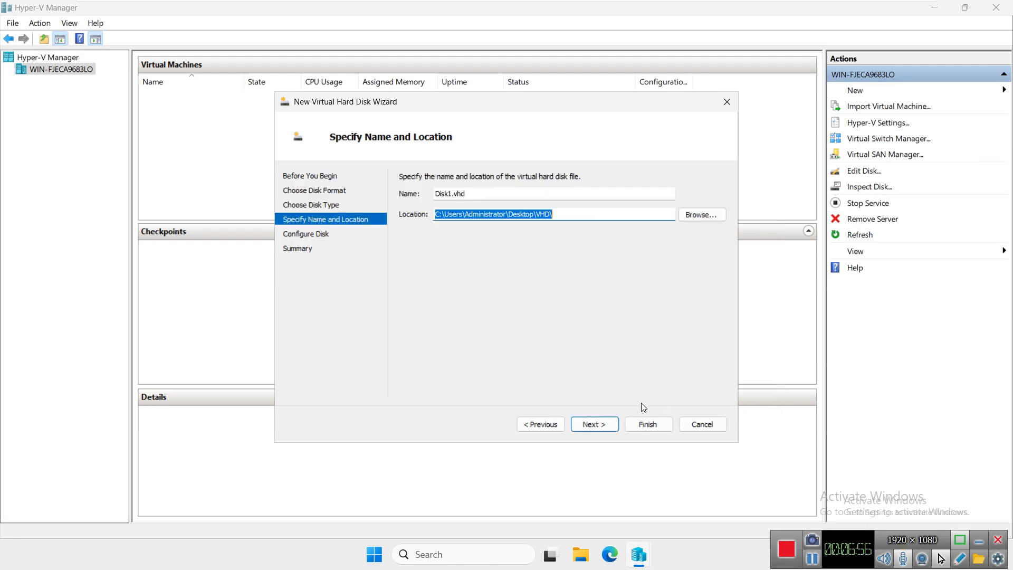
Step: Set the blank virtual hard disk's size to 5 GB and finish creating it
left_click(592, 423)
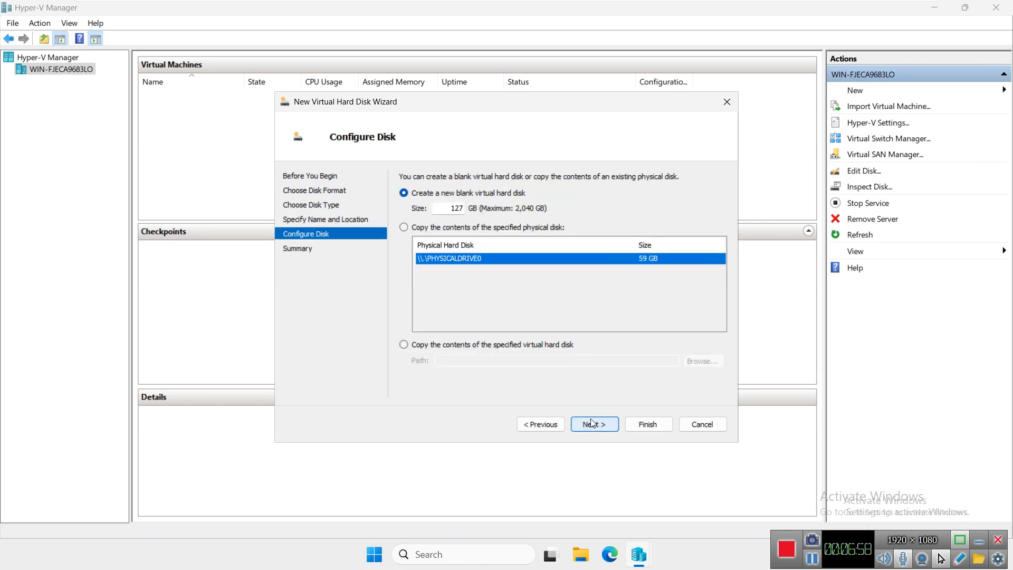
double_click(456, 208)
type("5")
left_click(604, 428)
left_click(636, 424)
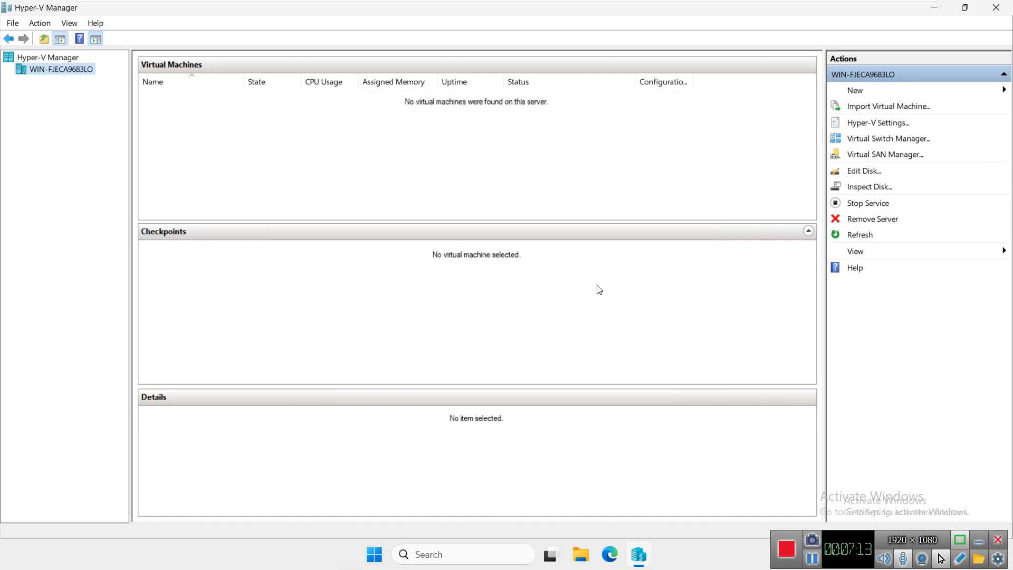
Step: Minimize Hyper-V Manager, check the Disk1 file in the VHD folder on the desktop and close the folder
left_click(935, 12)
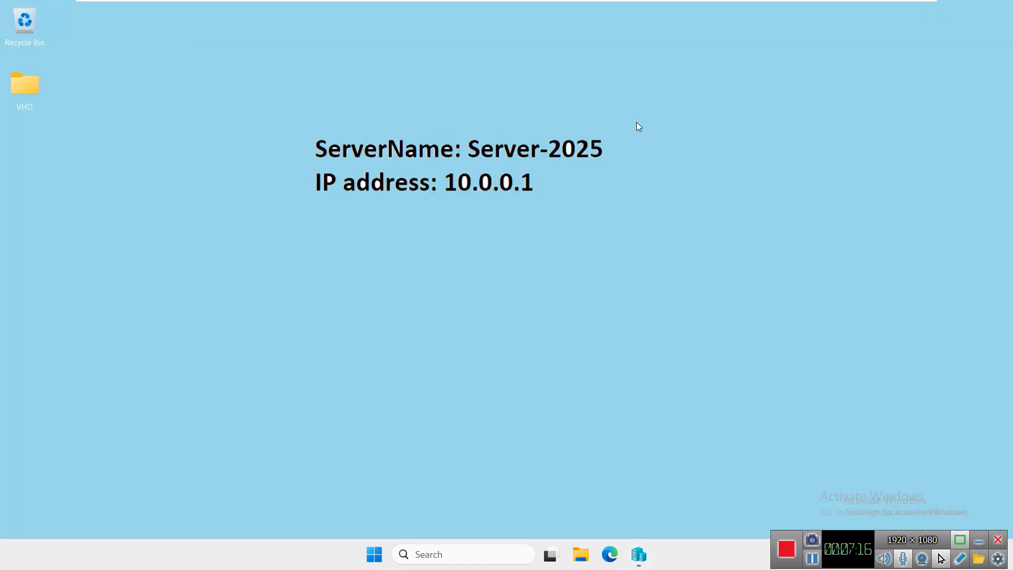
double_click(17, 86)
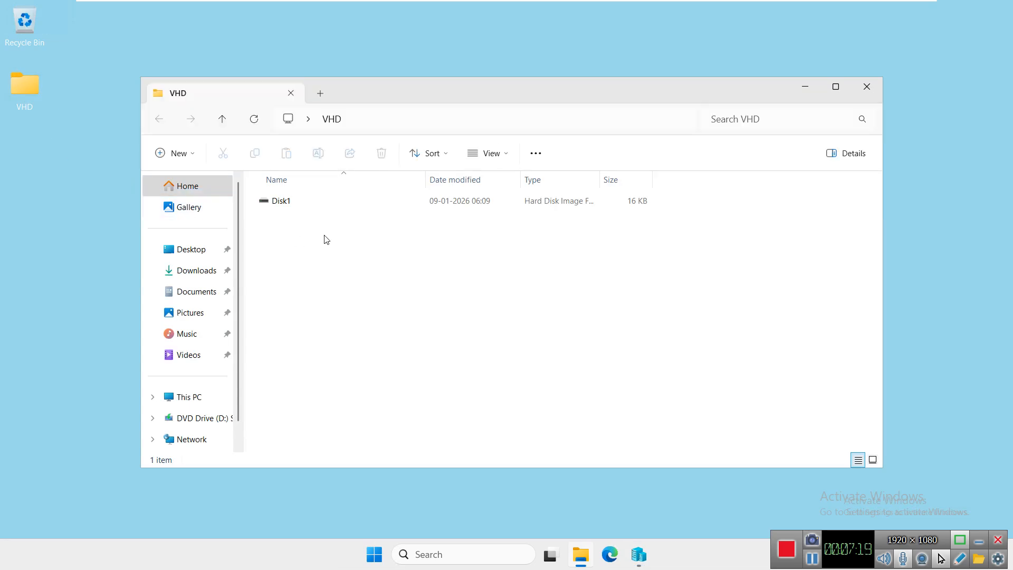
left_click(283, 205)
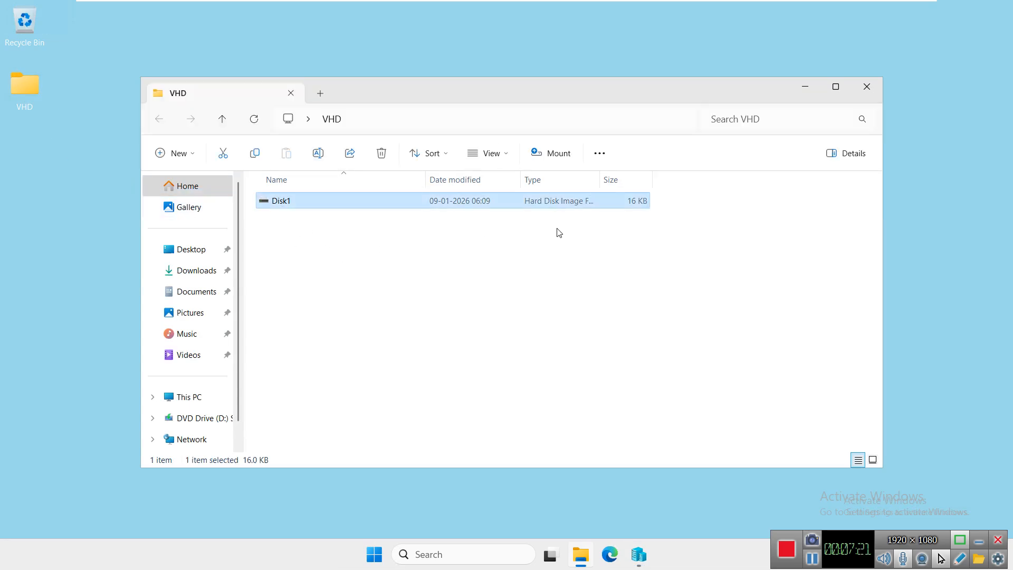
left_click(872, 86)
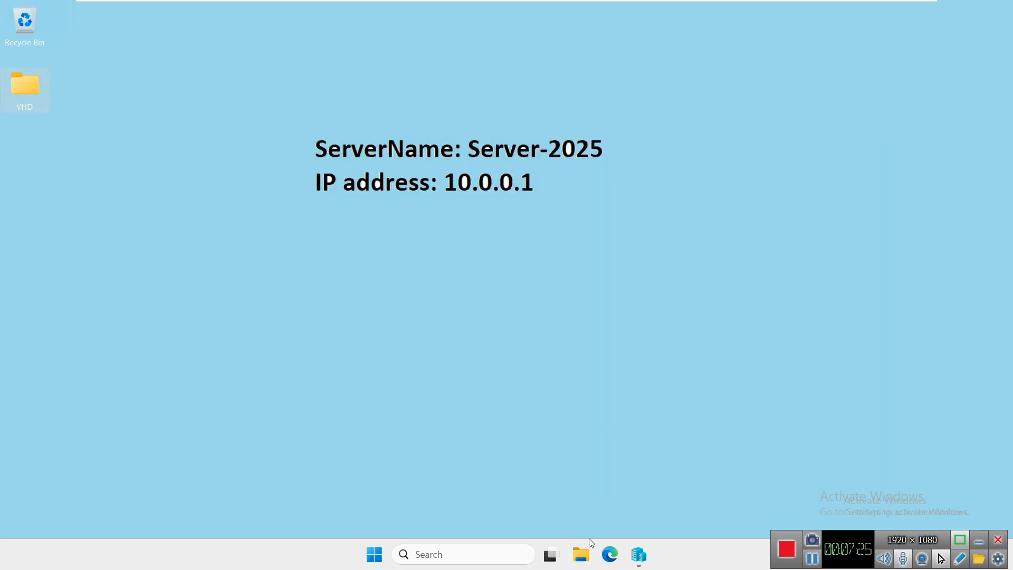
Step: Return to Hyper-V Manager and inspect the properties of Disk1 in the Desktop's VHD folder, closing them when done
left_click(639, 554)
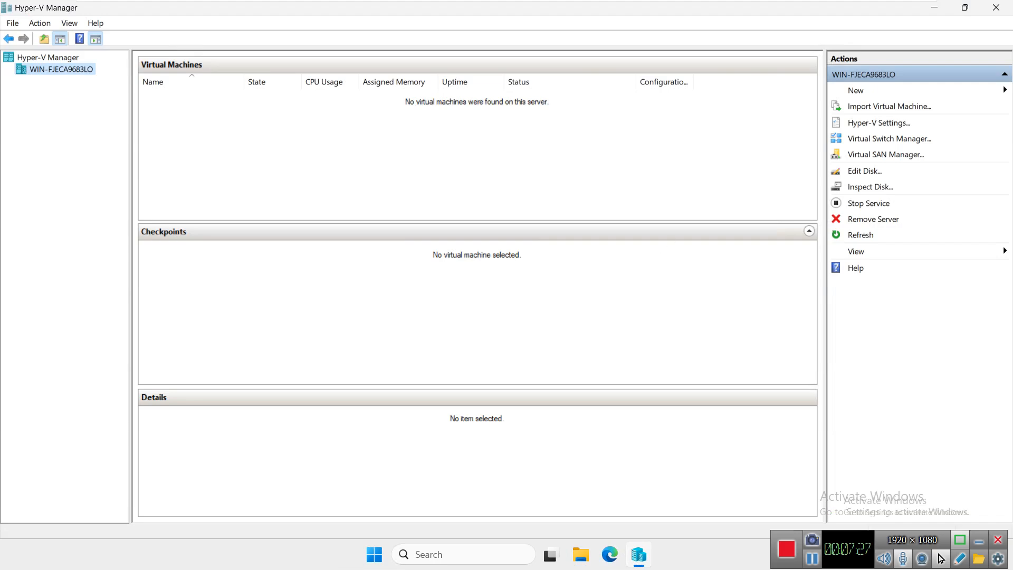
left_click(874, 193)
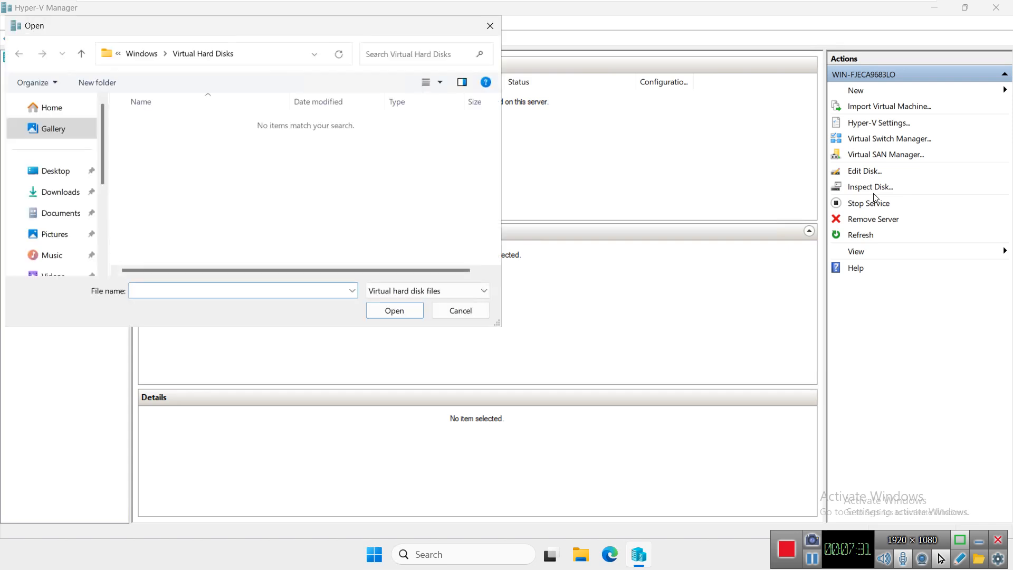
left_click(36, 174)
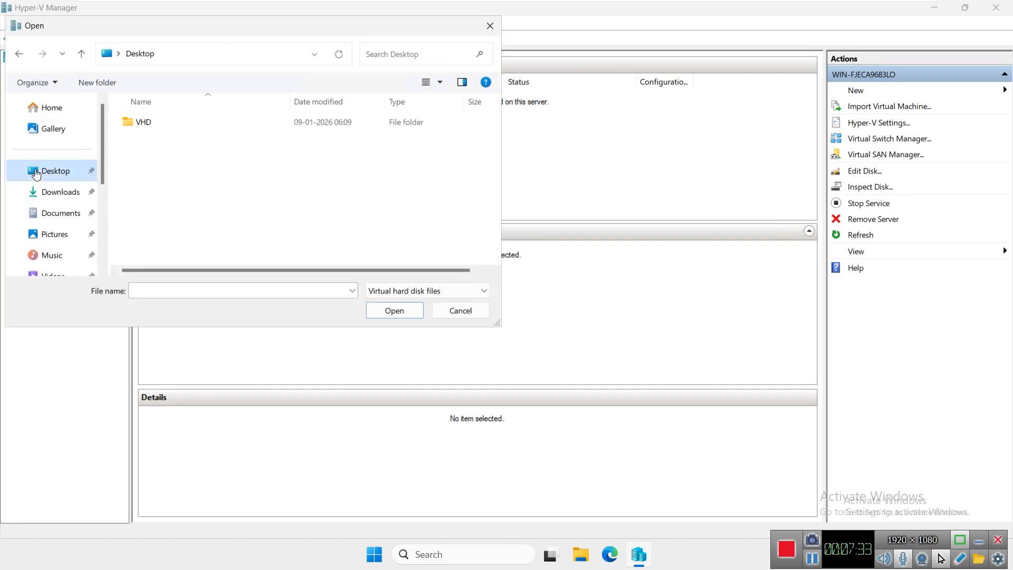
double_click(144, 122)
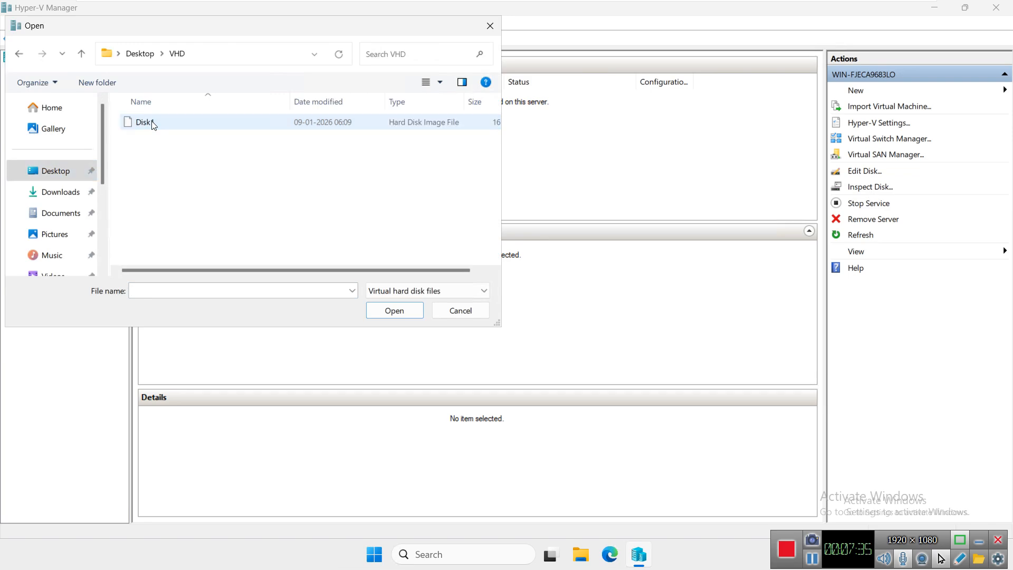
double_click(153, 124)
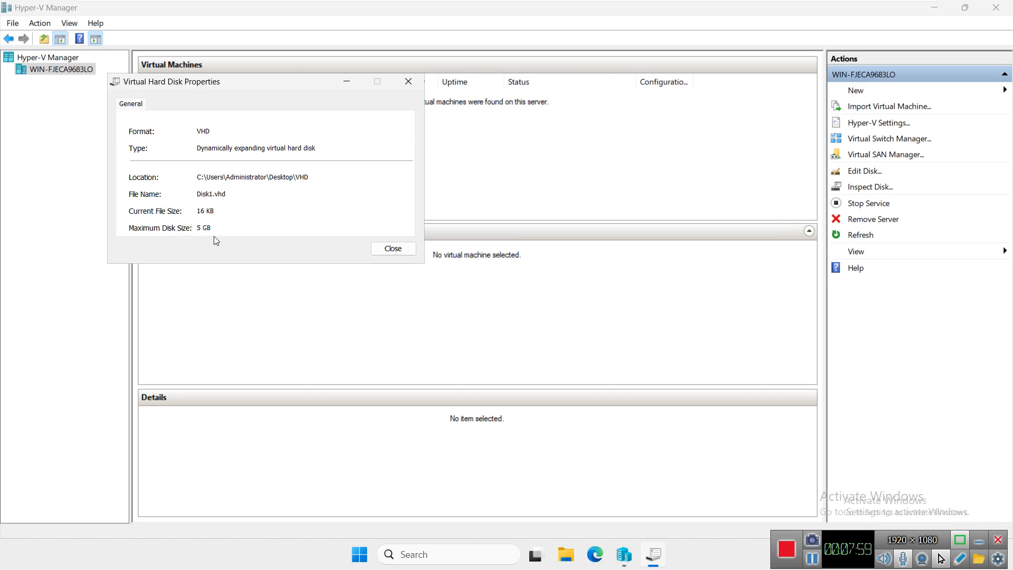
left_click(395, 252)
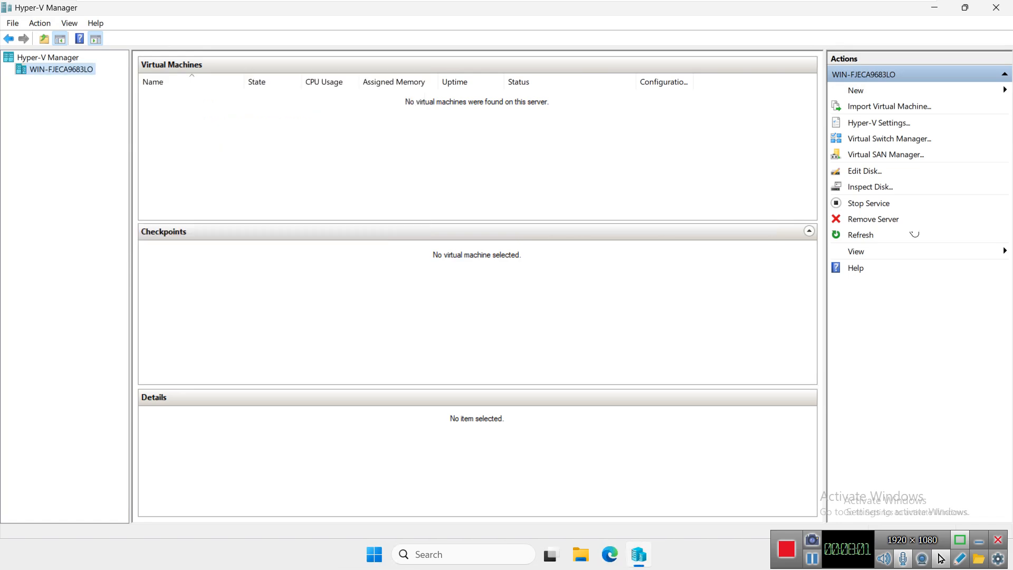
Step: Start editing a virtual hard disk and choose Disk1.vhd from the Desktop's VHD folder as the disk to edit
left_click(871, 171)
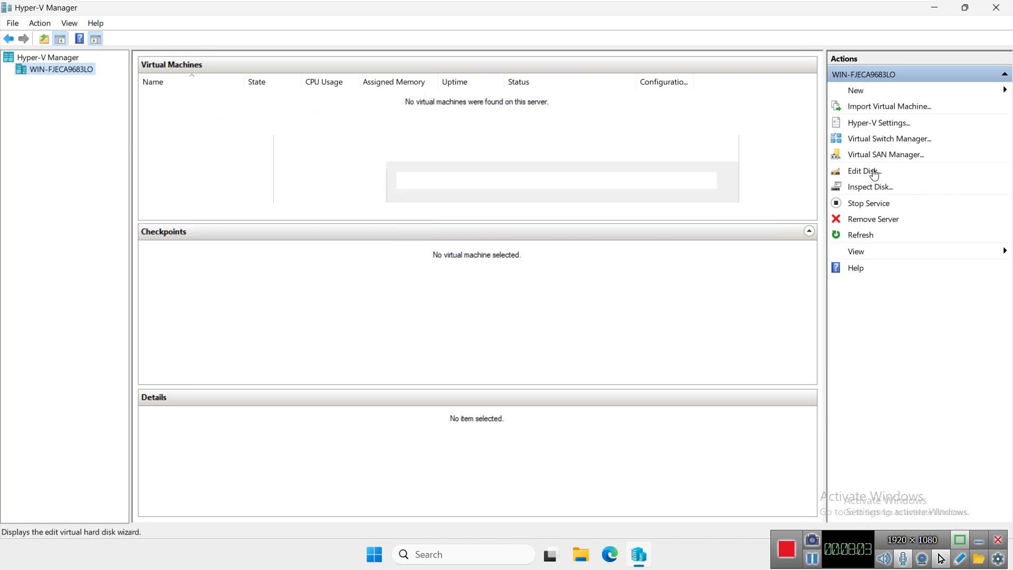
left_click(583, 423)
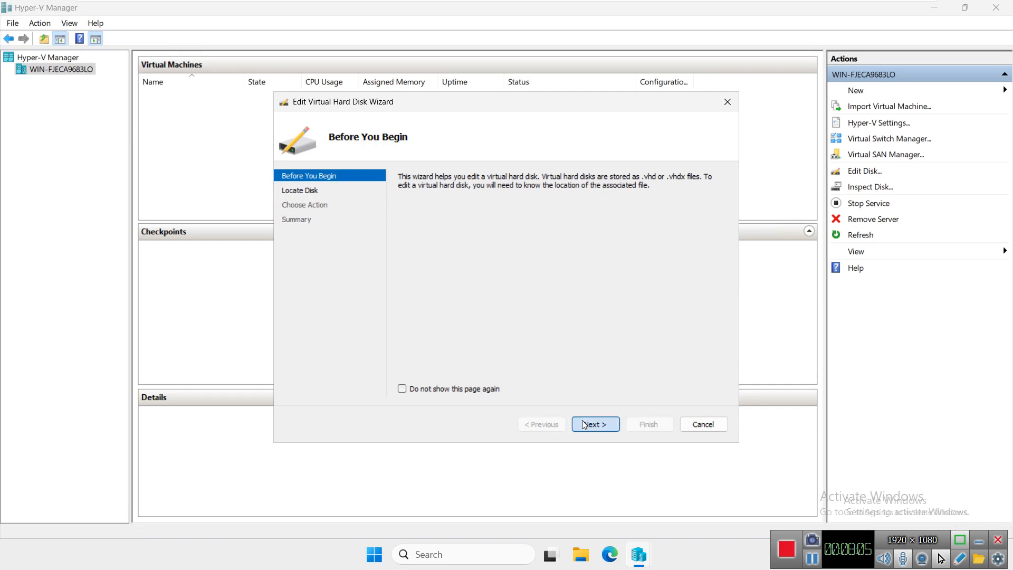
left_click(702, 195)
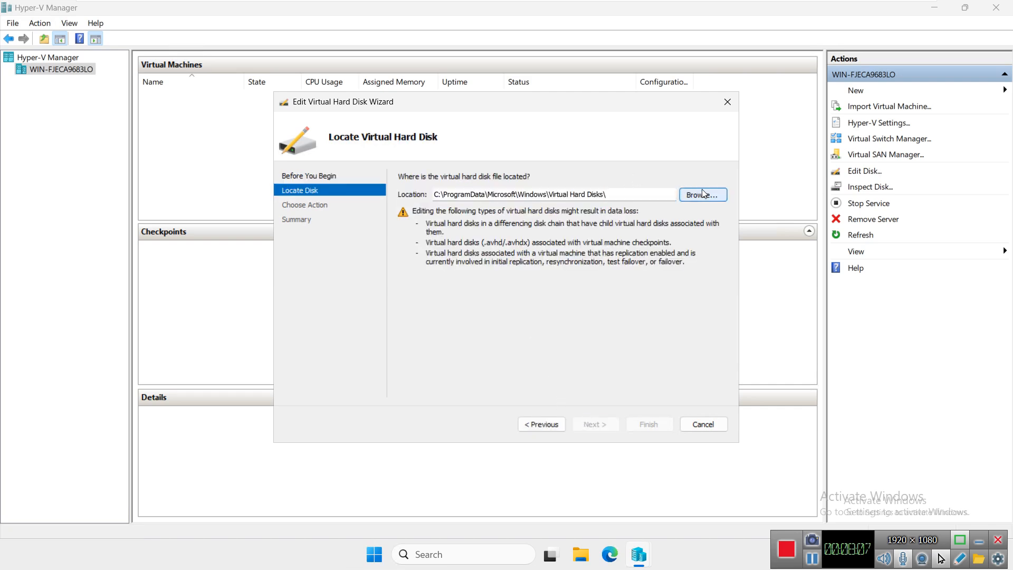
left_click(296, 266)
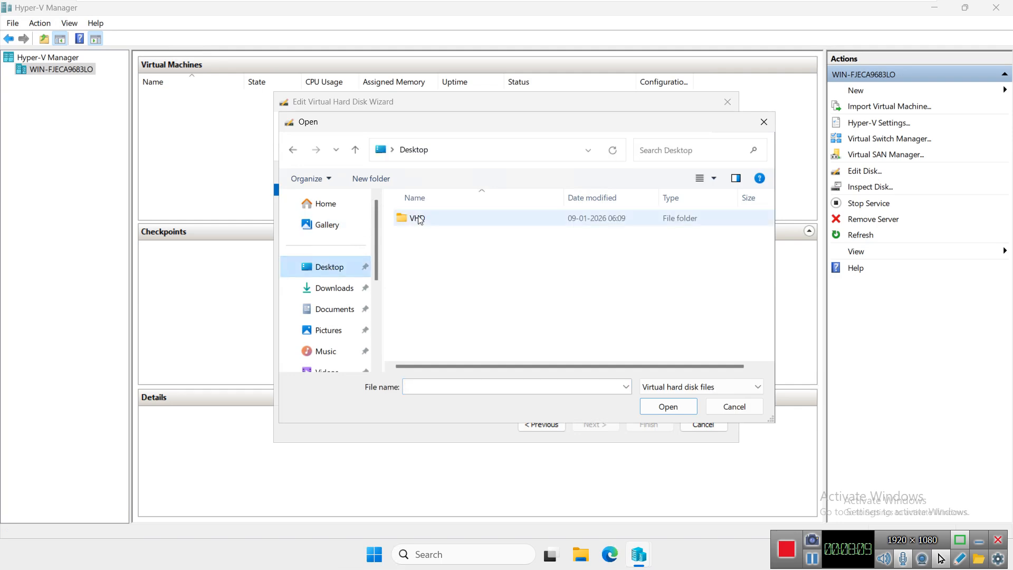
left_click(415, 220)
double_click(415, 220)
double_click(415, 221)
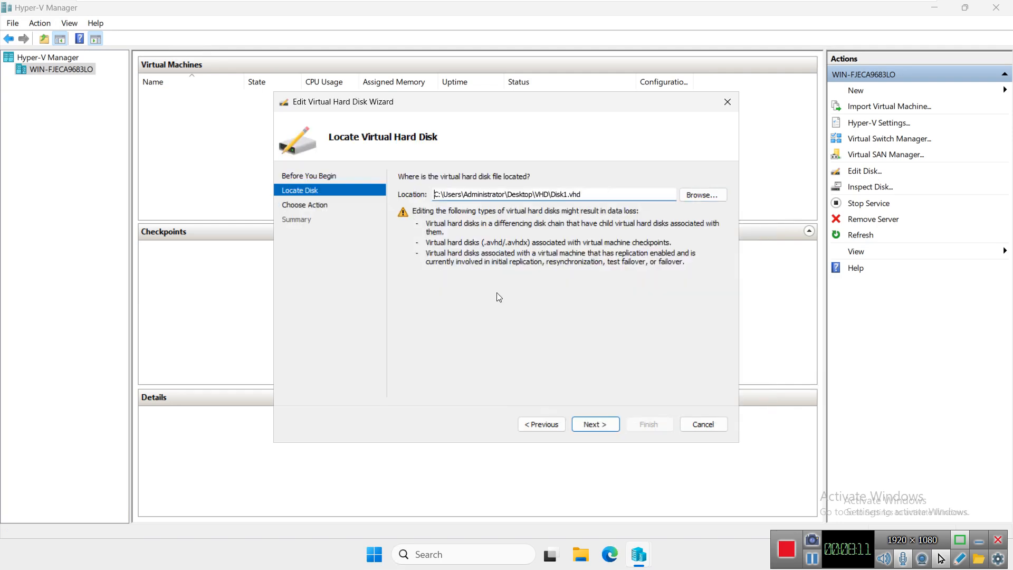
left_click(601, 423)
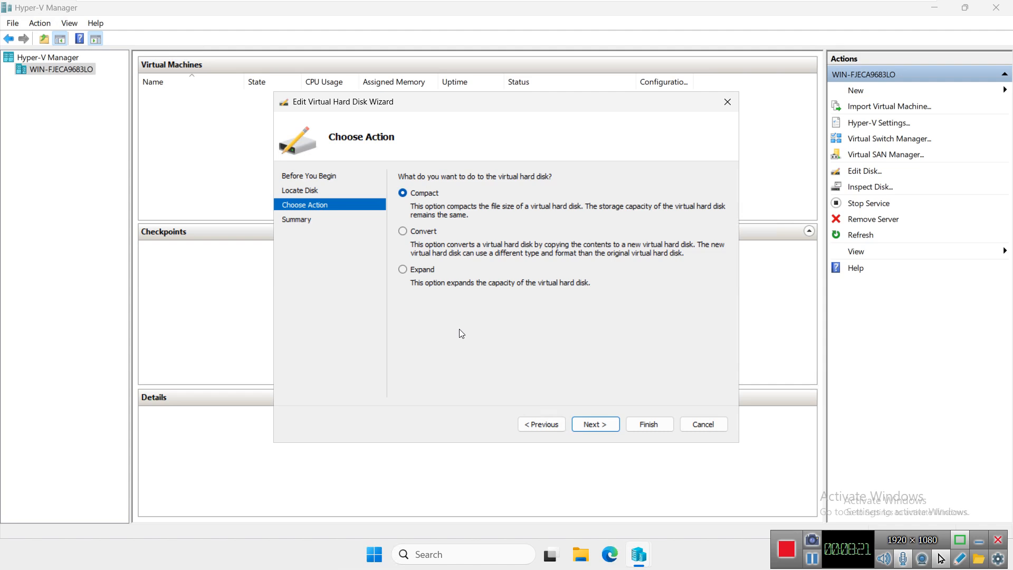
Step: Look at the format choices for converting the disk and return to the choice of action
left_click(428, 236)
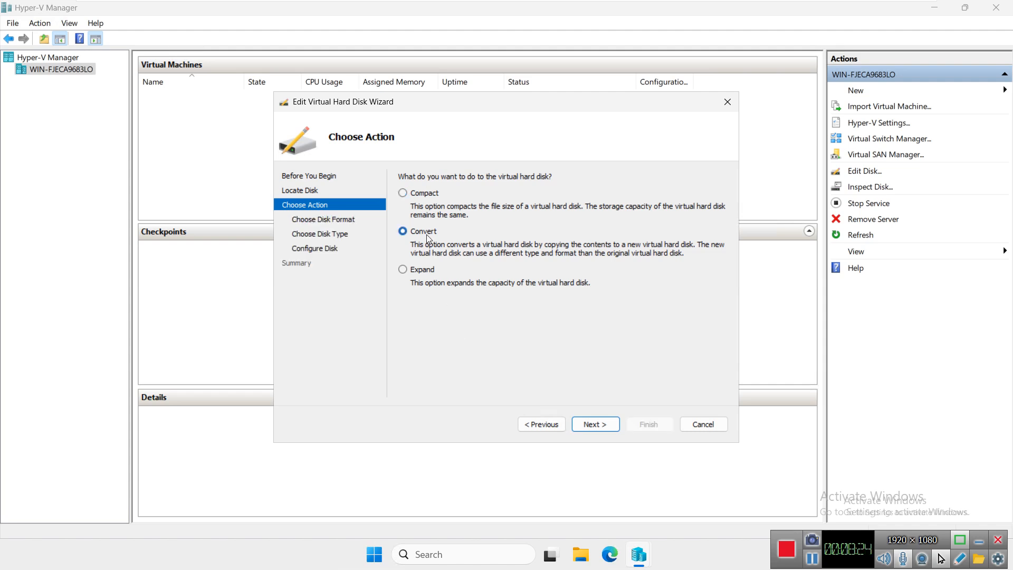
left_click(590, 427)
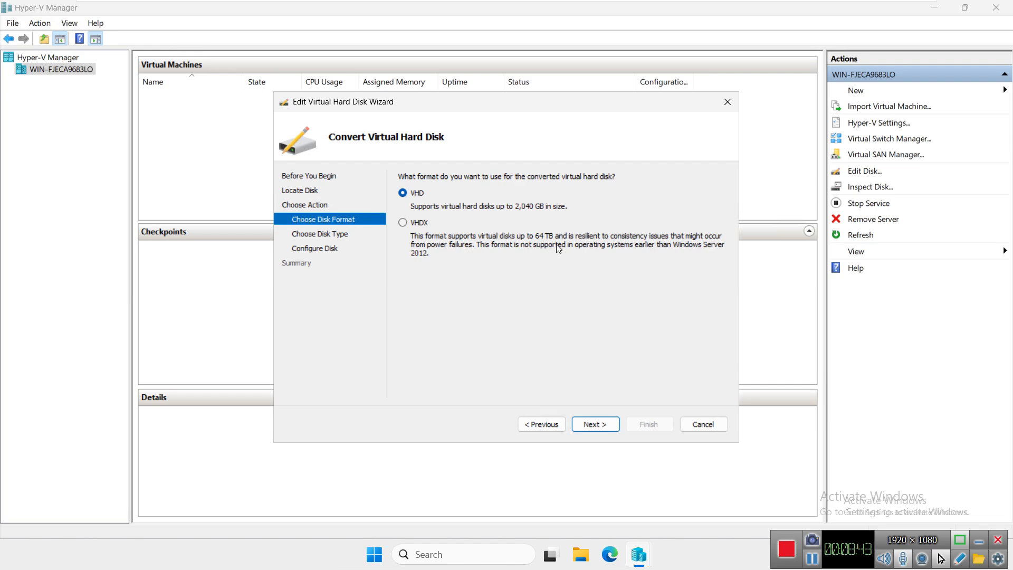
left_click(544, 425)
Step: Expand the virtual hard disk to a new size of 10 GB and finish the wizard
left_click(419, 271)
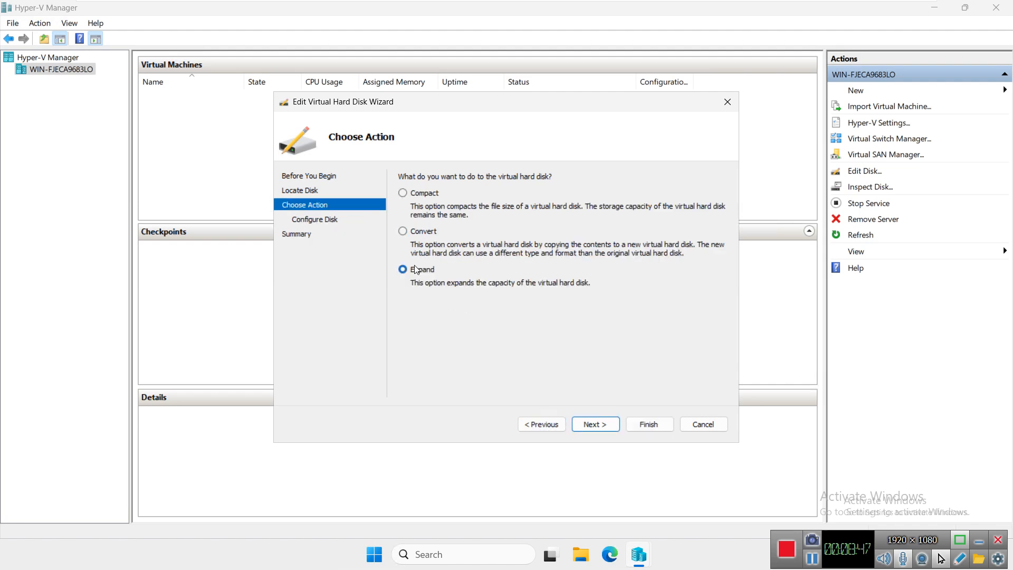
left_click(599, 424)
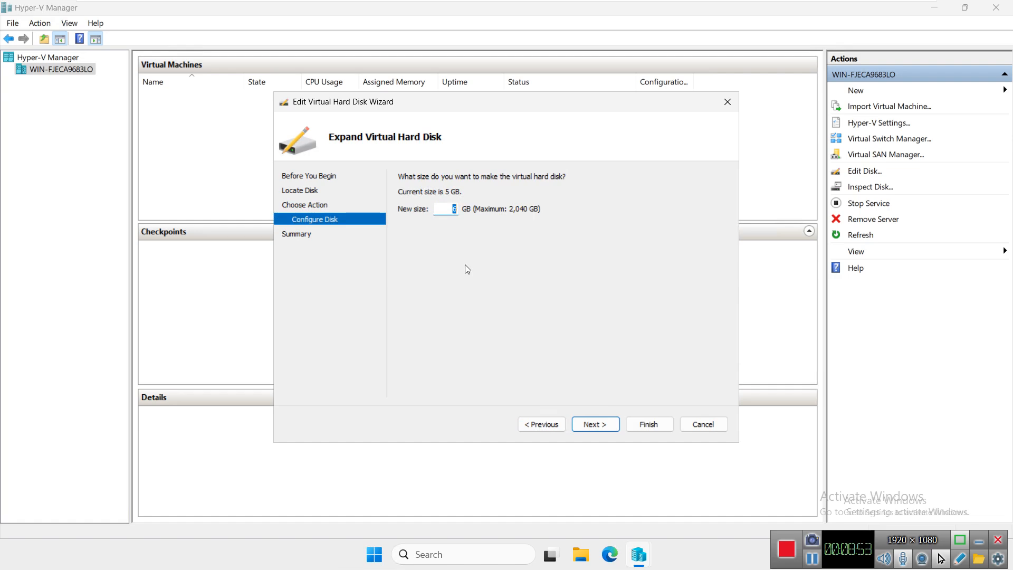
type("10")
left_click(604, 428)
left_click(643, 424)
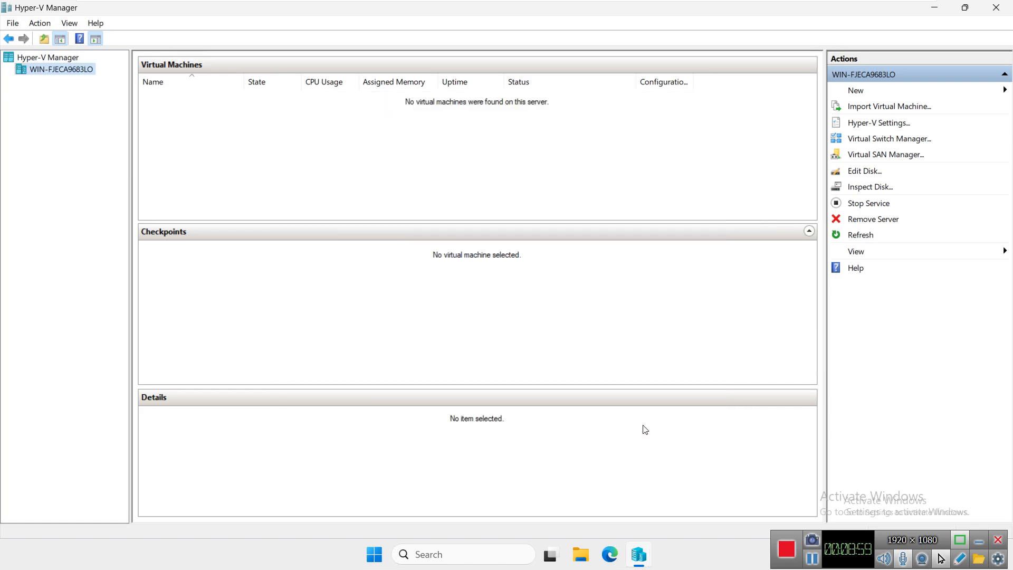
Step: Inspect Disk1 in the Desktop's VHD folder again to check its maximum disk size, and close its properties
left_click(858, 175)
left_click(694, 423)
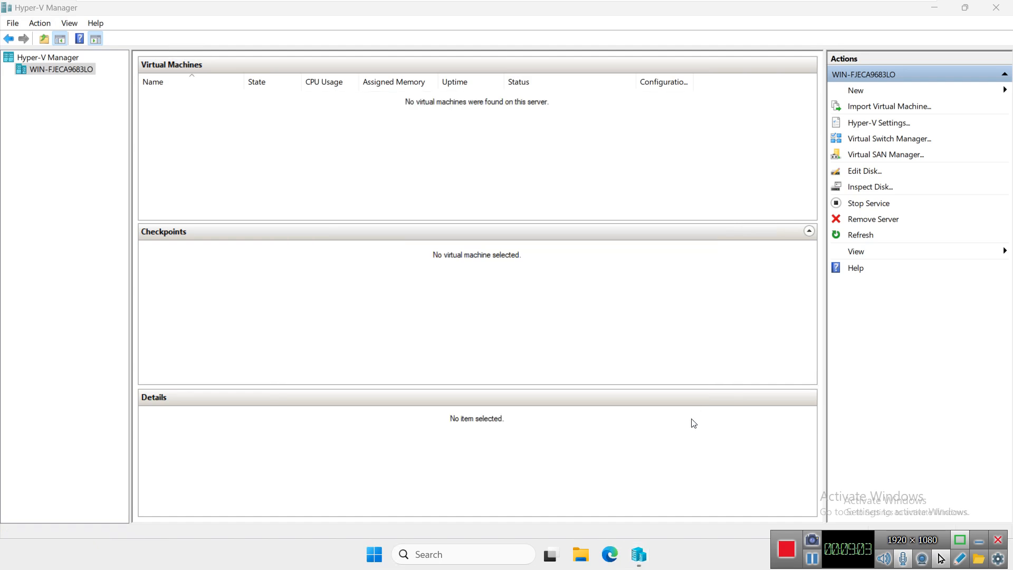
left_click(850, 189)
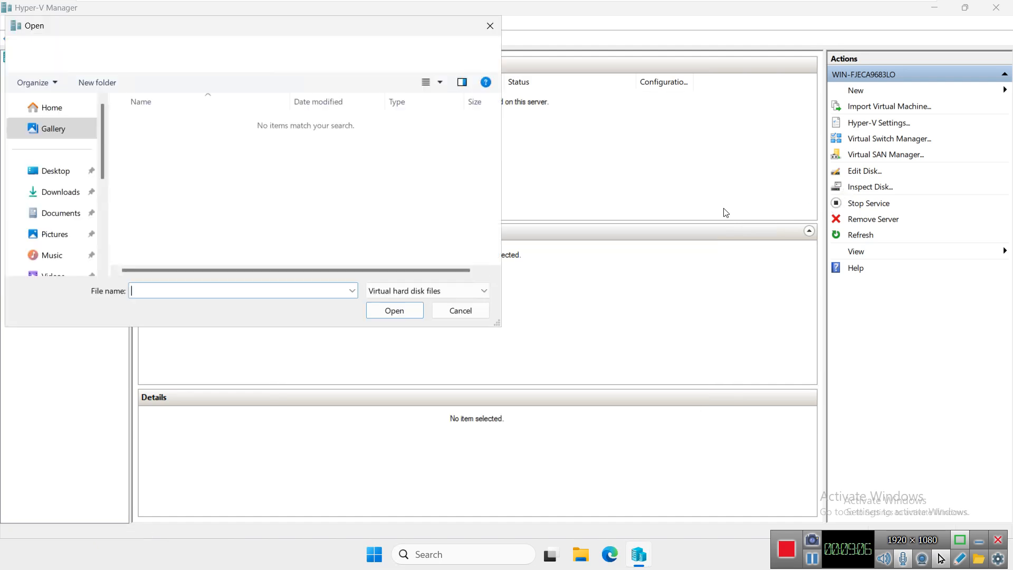
left_click(27, 168)
double_click(138, 123)
left_click(141, 126)
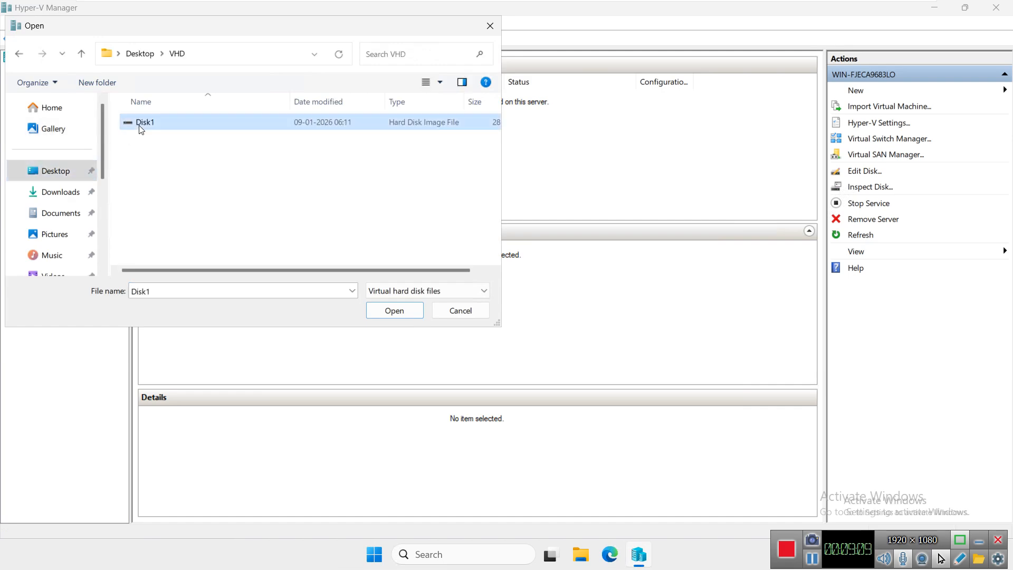
double_click(141, 127)
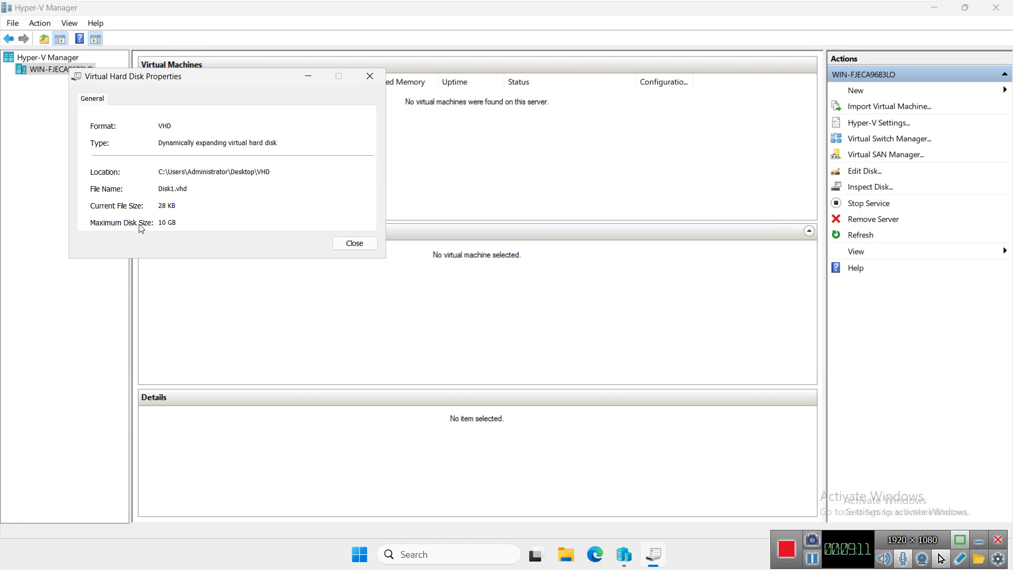
left_click_drag(179, 223, 132, 222)
left_click(195, 225)
left_click(354, 244)
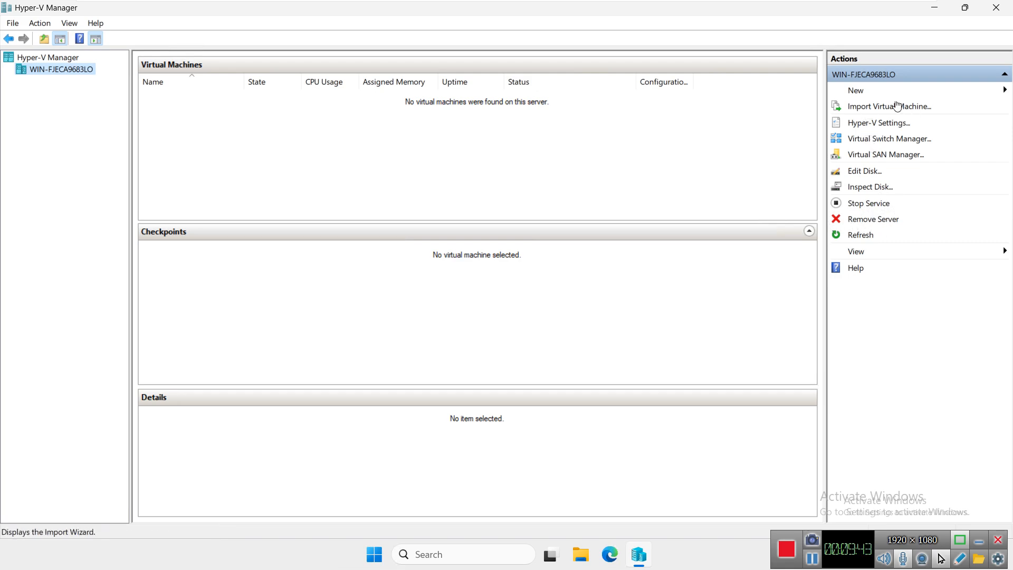
left_click(866, 95)
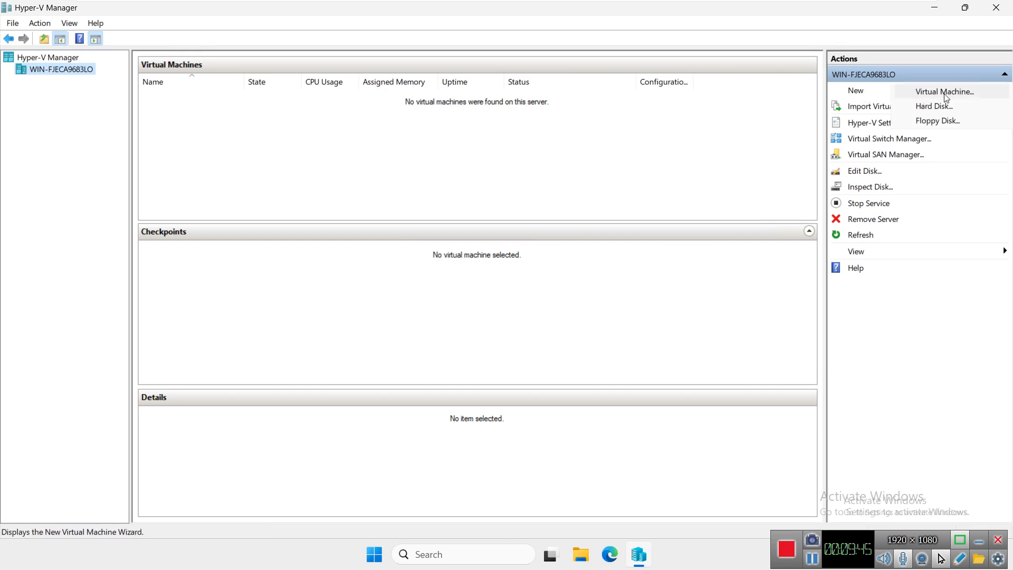
left_click(689, 33)
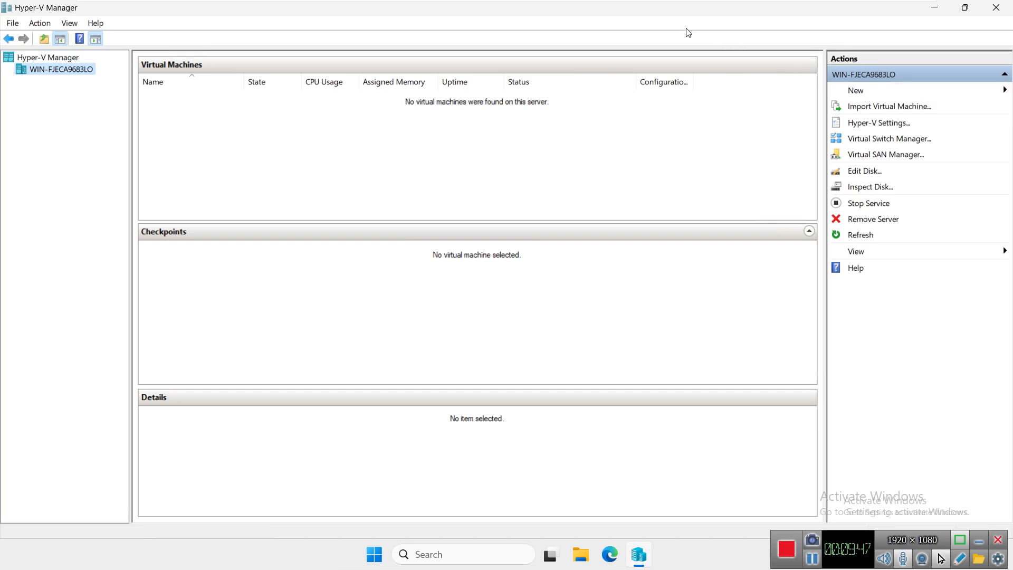
Step: Open the server's Hyper-V Settings and view the Live Migrations and Replication Configuration options
right_click(37, 74)
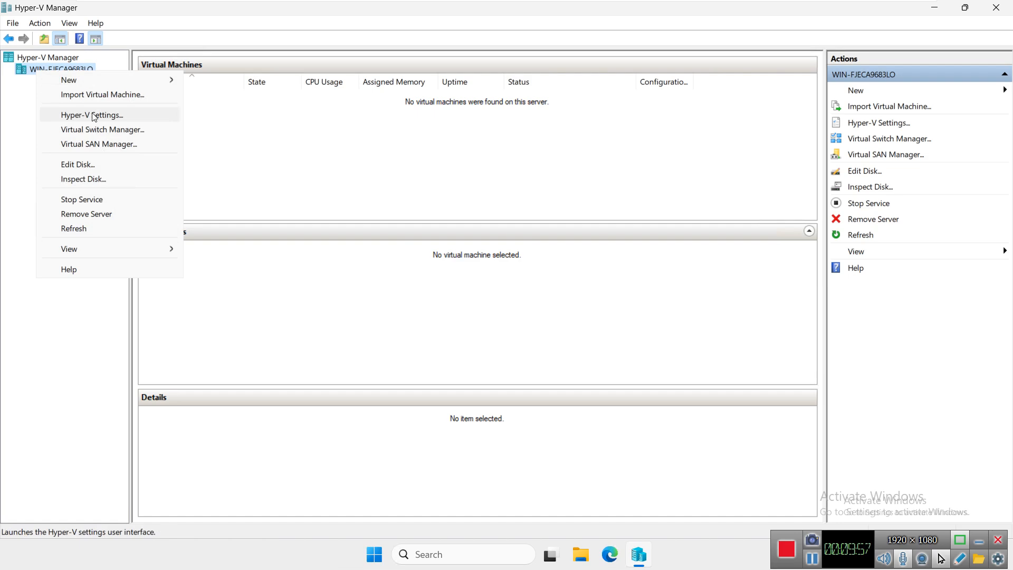
left_click(94, 116)
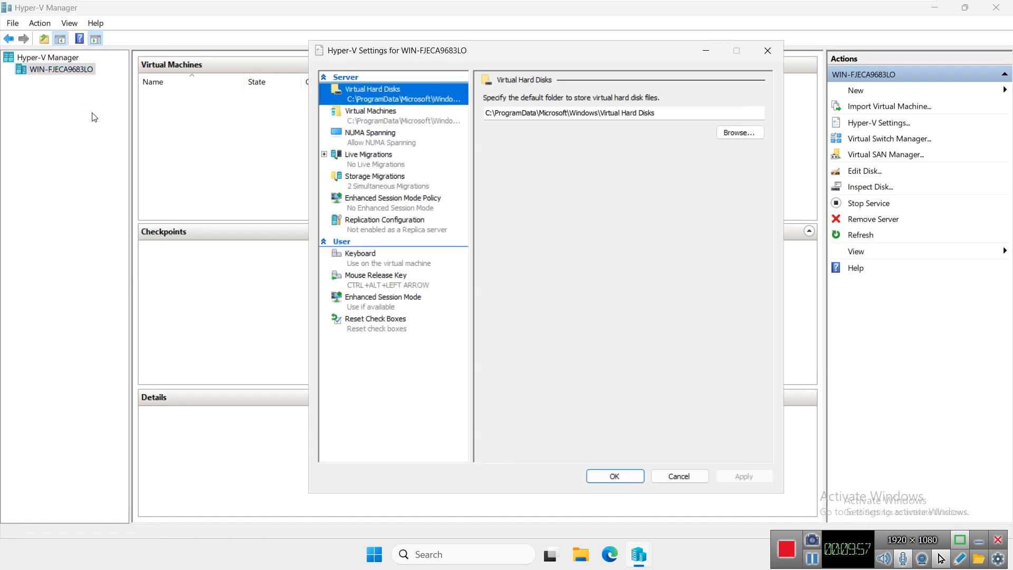
left_click(370, 166)
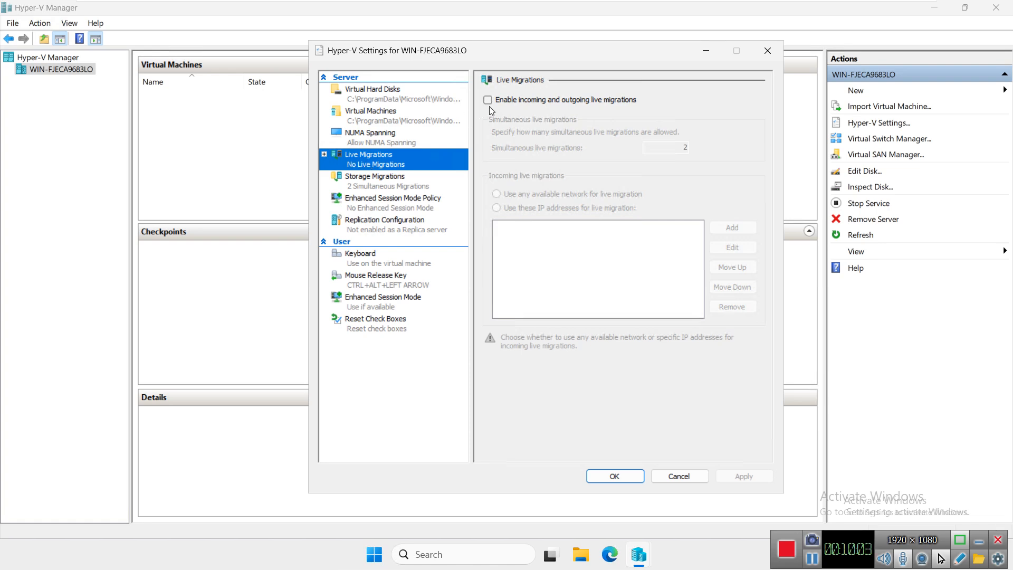
left_click(381, 225)
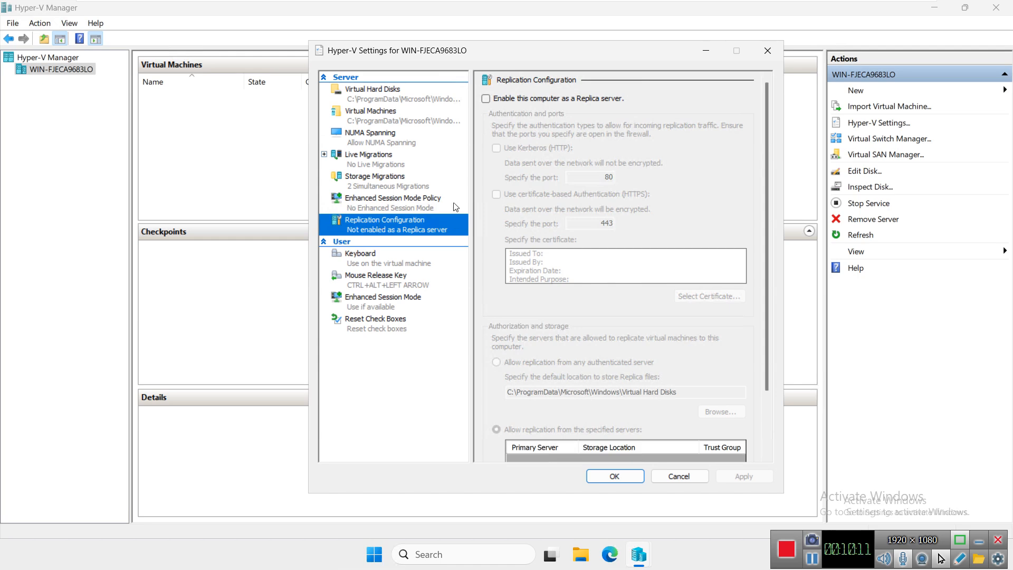
Step: Check the default storage folders for virtual machines and virtual hard disks, cancel the settings and close the manager
left_click(377, 117)
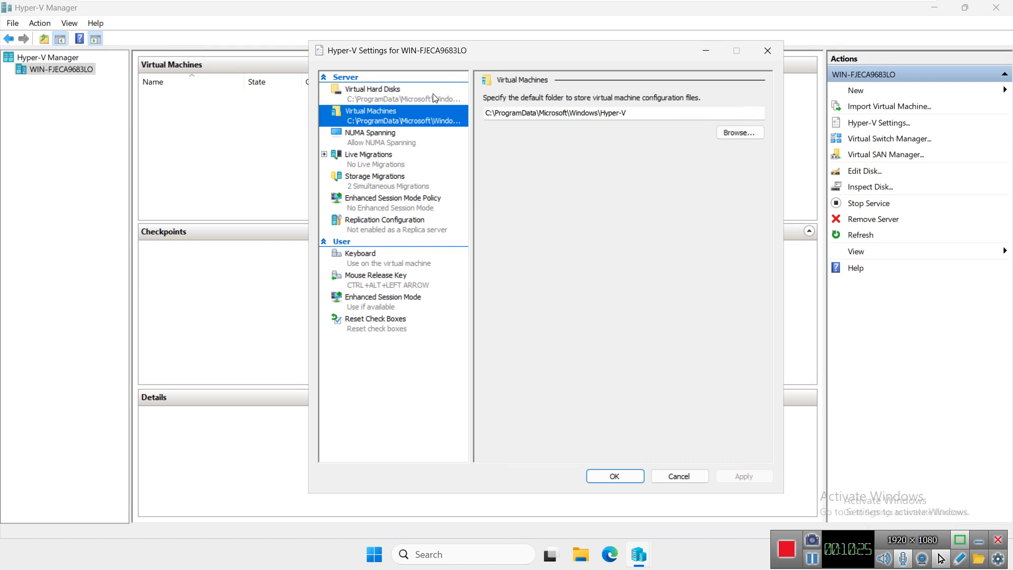
left_click(376, 97)
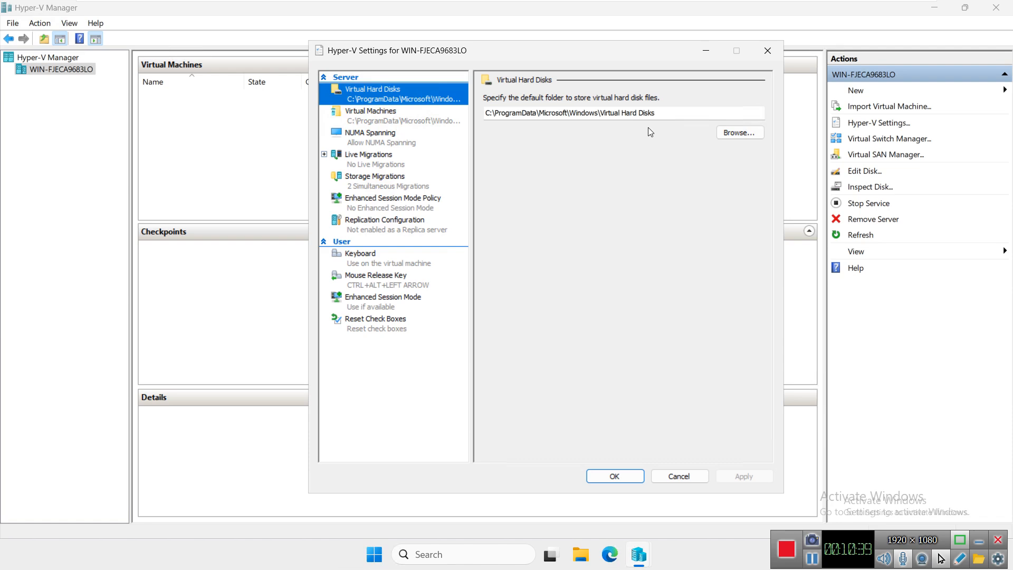
left_click(735, 140)
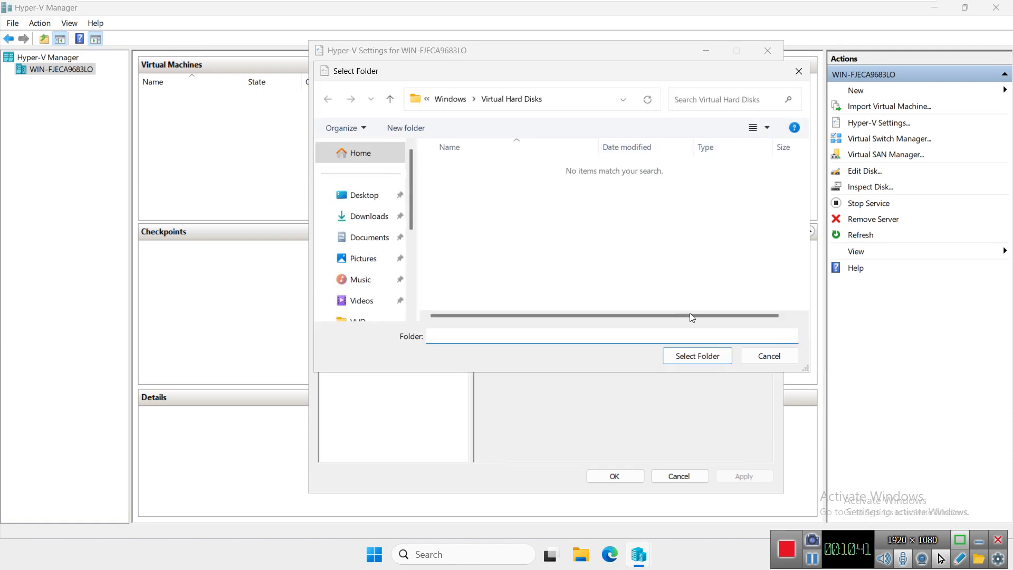
left_click(768, 356)
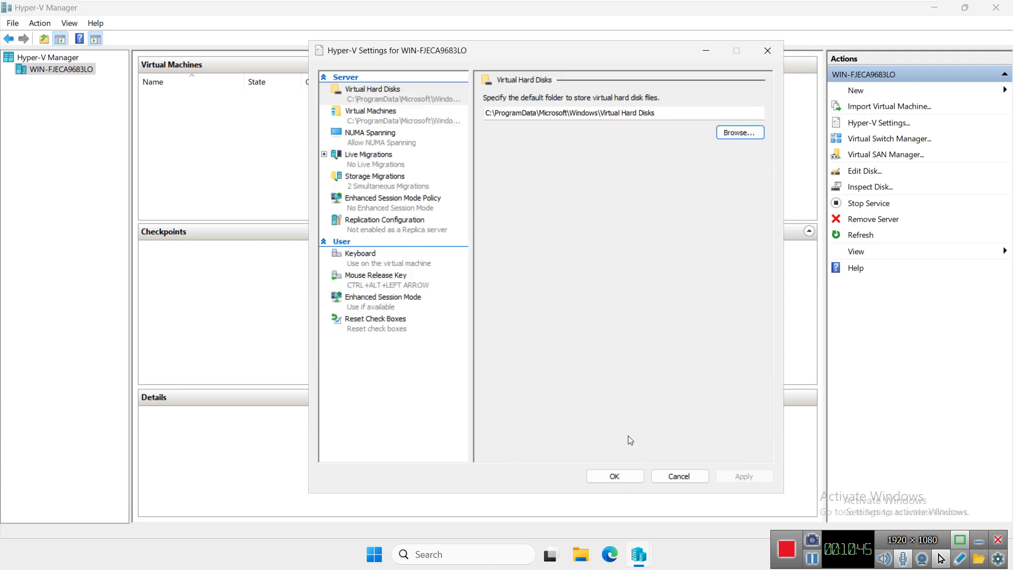
left_click(699, 477)
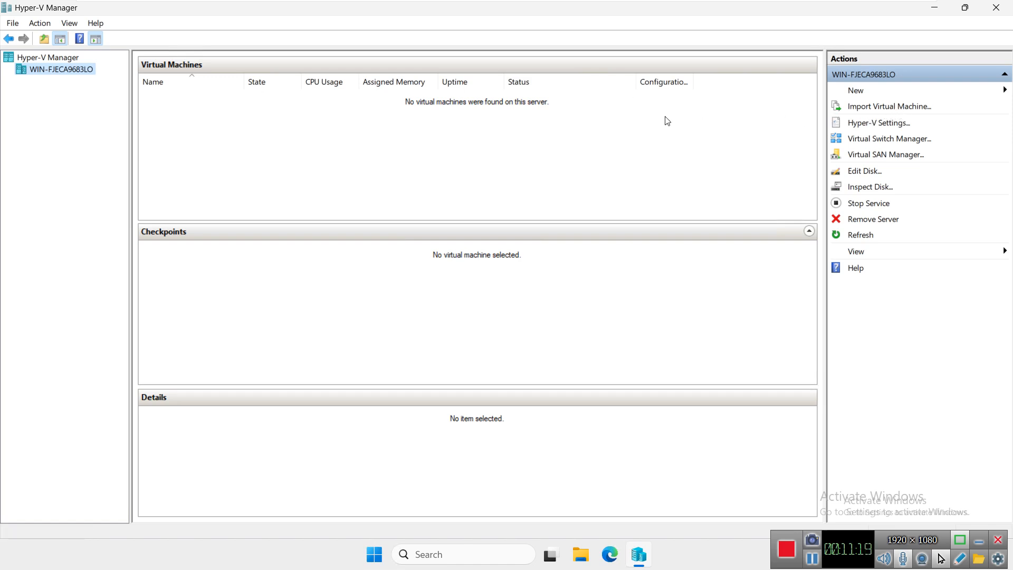
left_click(993, 6)
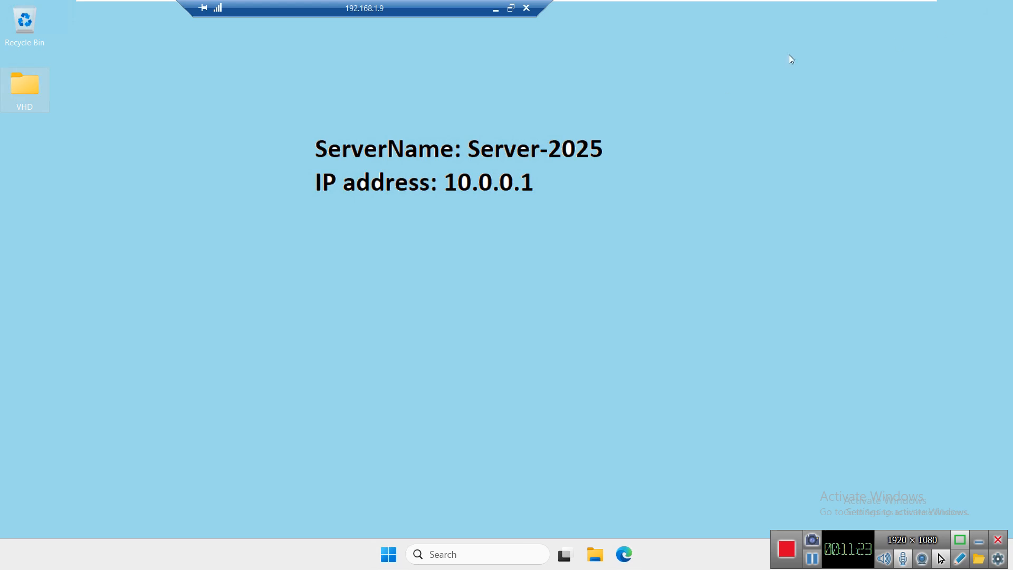